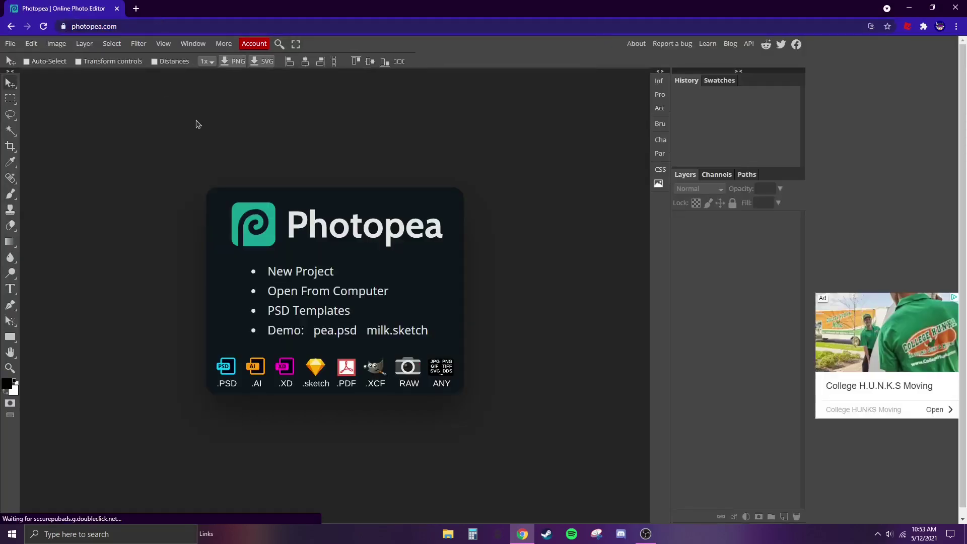
Search Google for "youtube thumbnail size", copy the blue 1280 × 720 pixels sample image, and paste it into Photopea as a document.
click(137, 7)
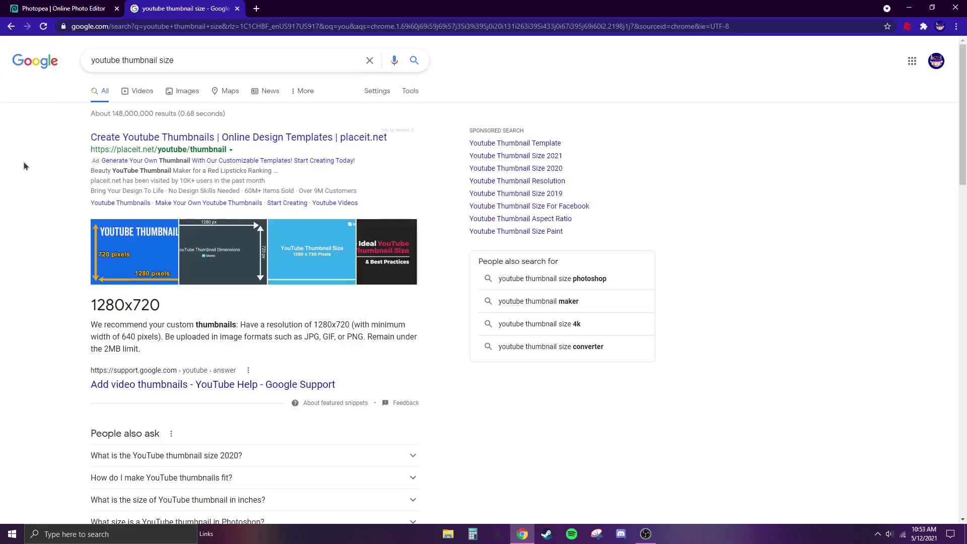
click(135, 253)
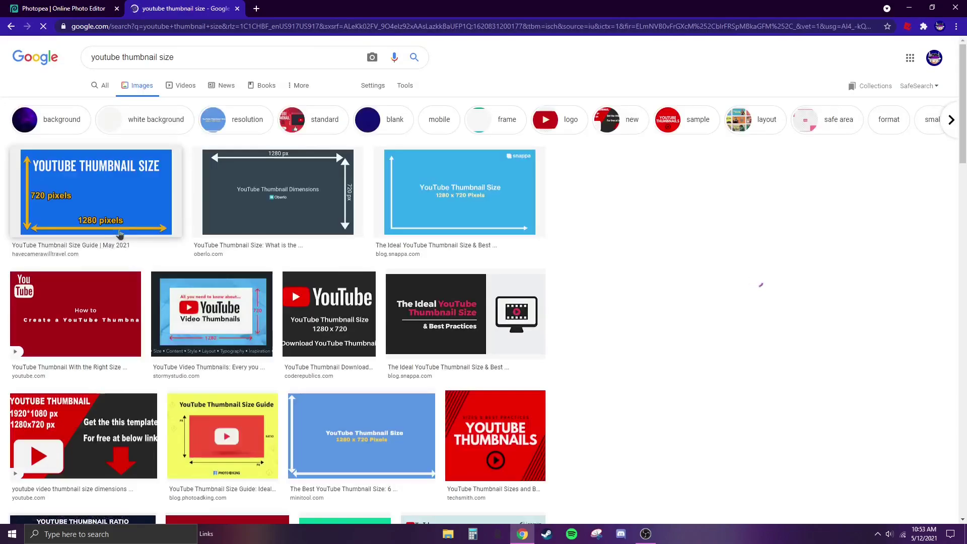
click(121, 233)
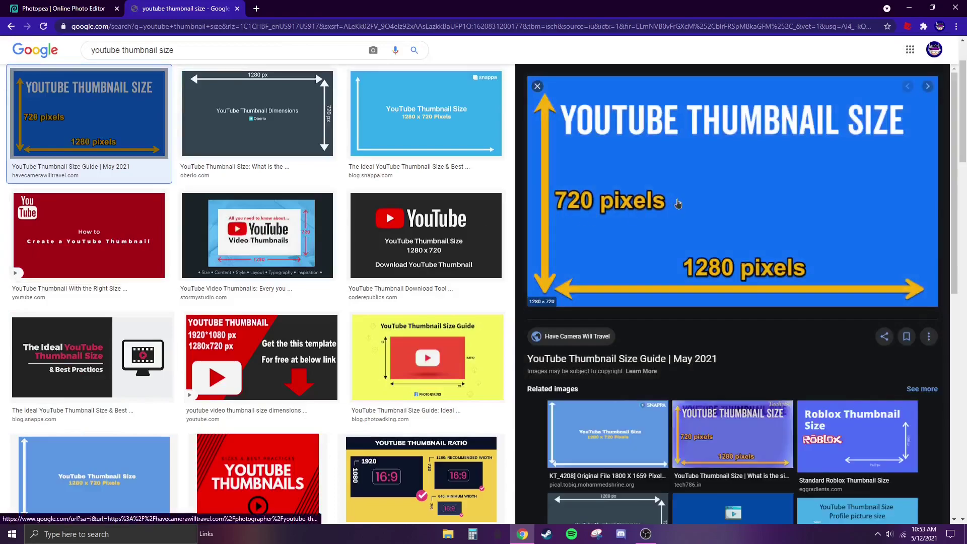
right_click(656, 200)
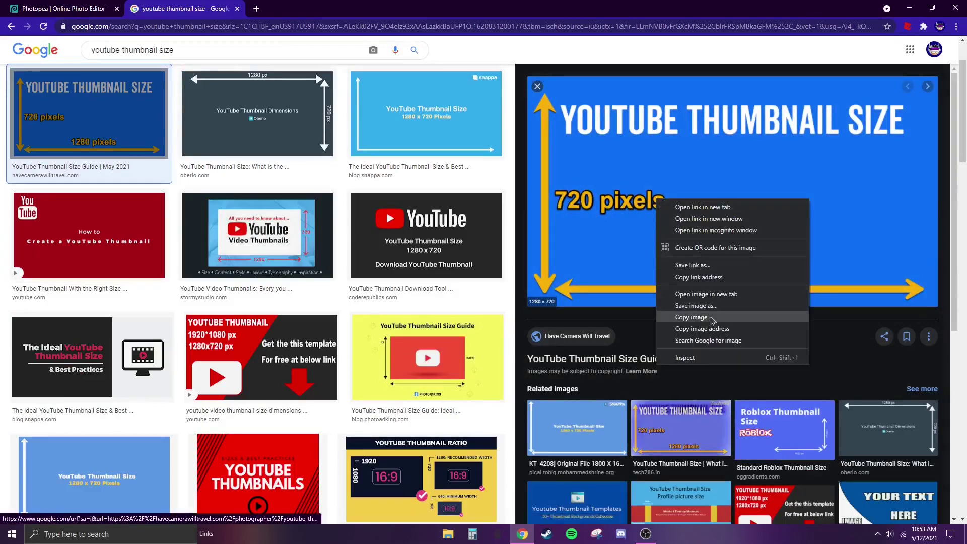
click(691, 317)
click(60, 8)
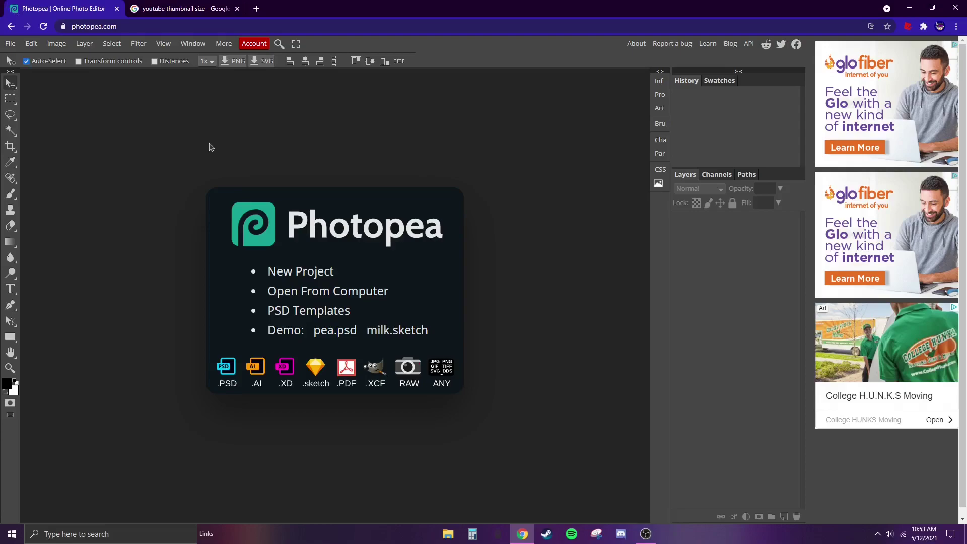
key(ctrl+v)
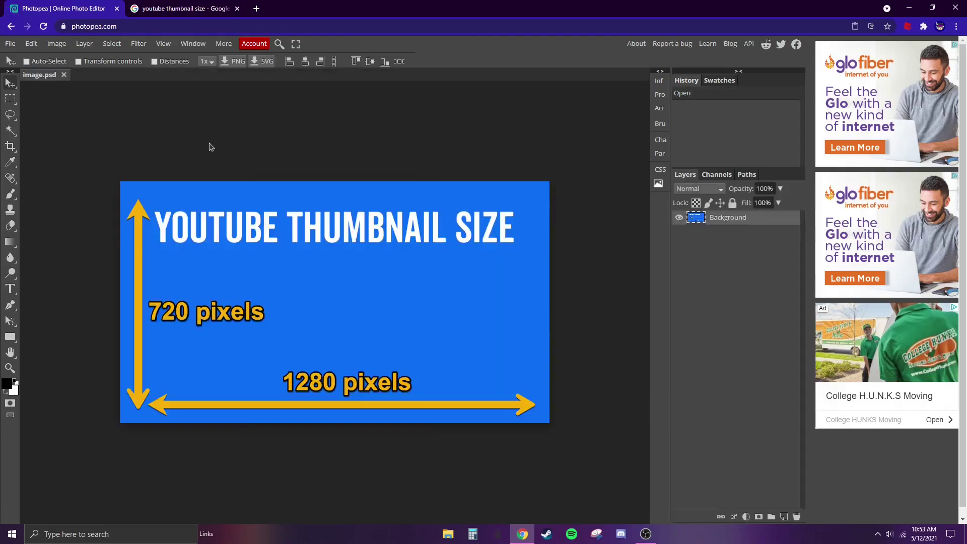
Select the whole pasted thumbnail image with a rectangular selection, delete its contents, deselect, and return to the Move tool.
click(10, 99)
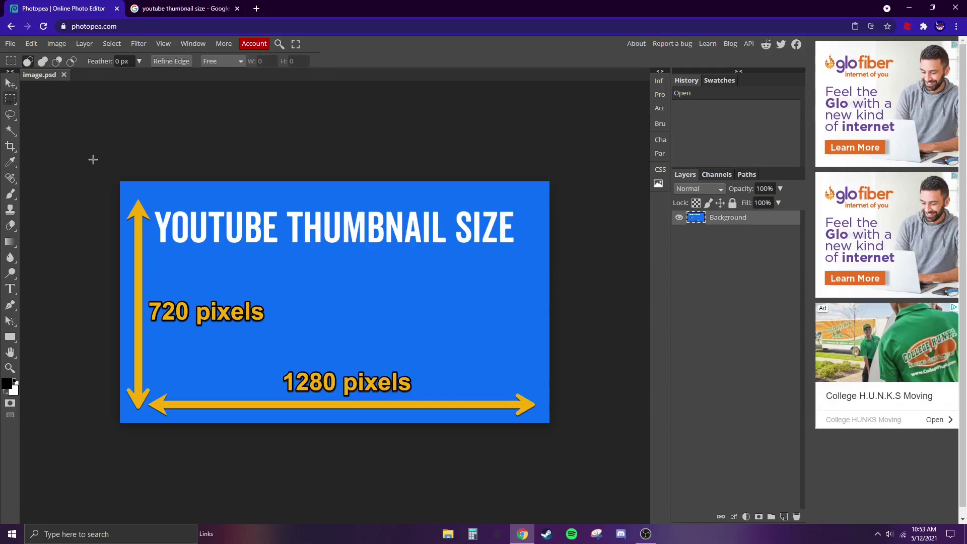
drag(95, 160, 589, 470)
drag(649, 469, 600, 469)
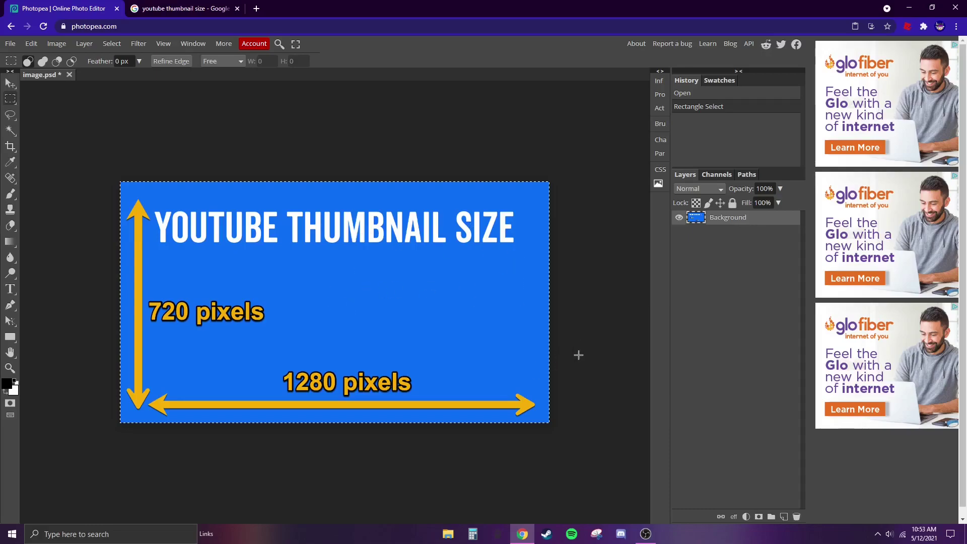
key(ctrl+x)
key(Delete)
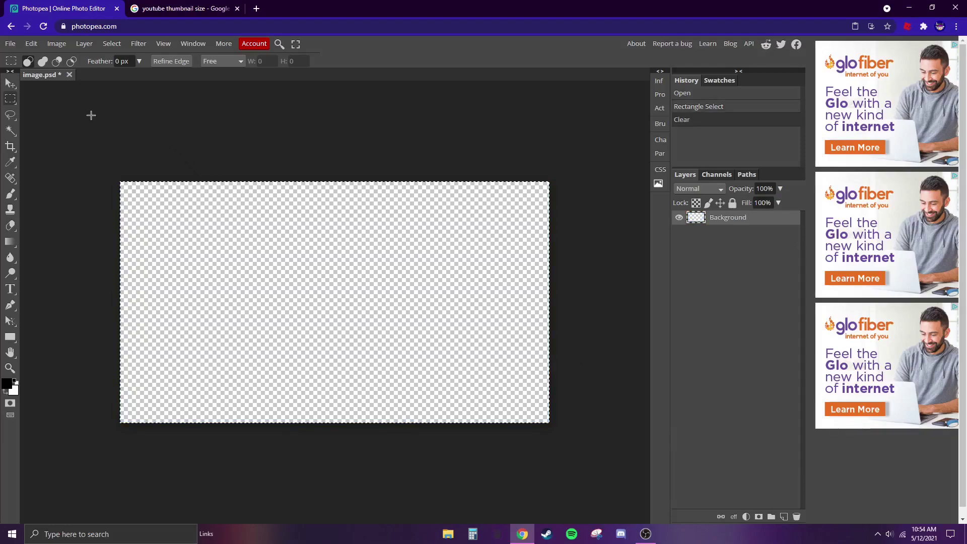
click(459, 152)
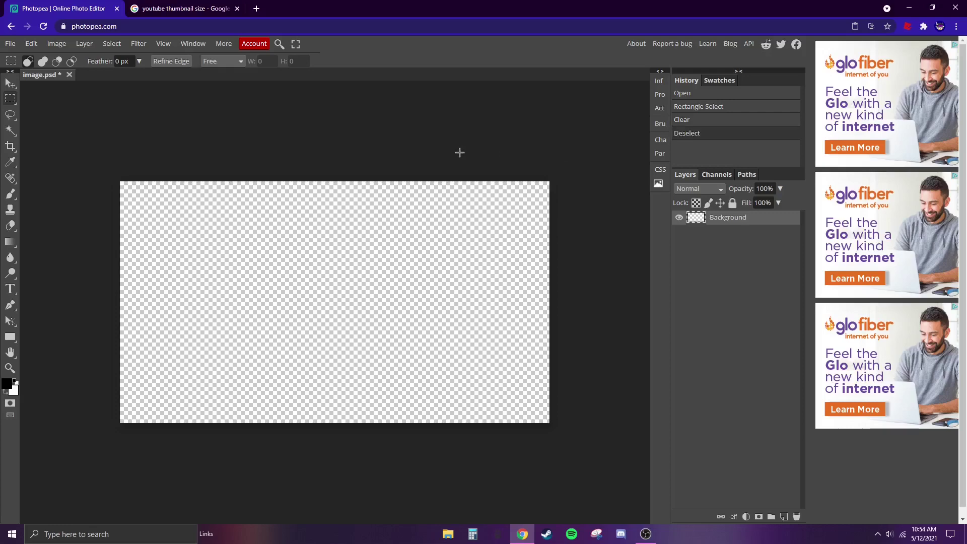
click(14, 85)
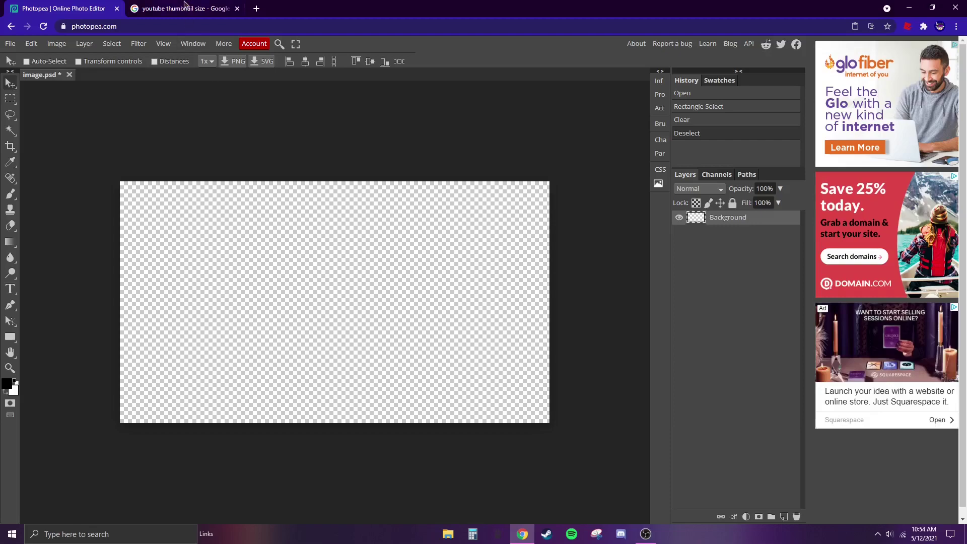
Close the thumbnail size search and run a Google image search for "crown of o's roblox".
middle_click(184, 4)
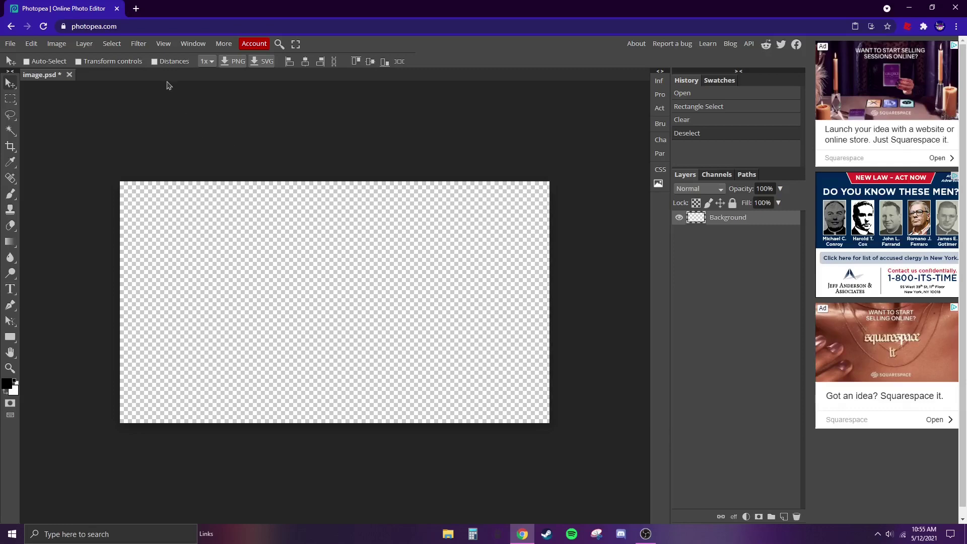
click(136, 9)
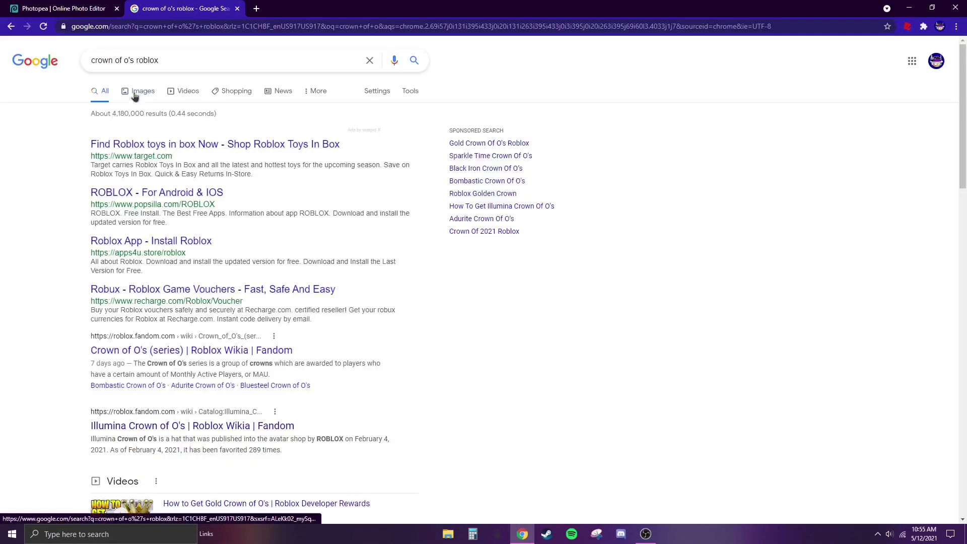
click(136, 92)
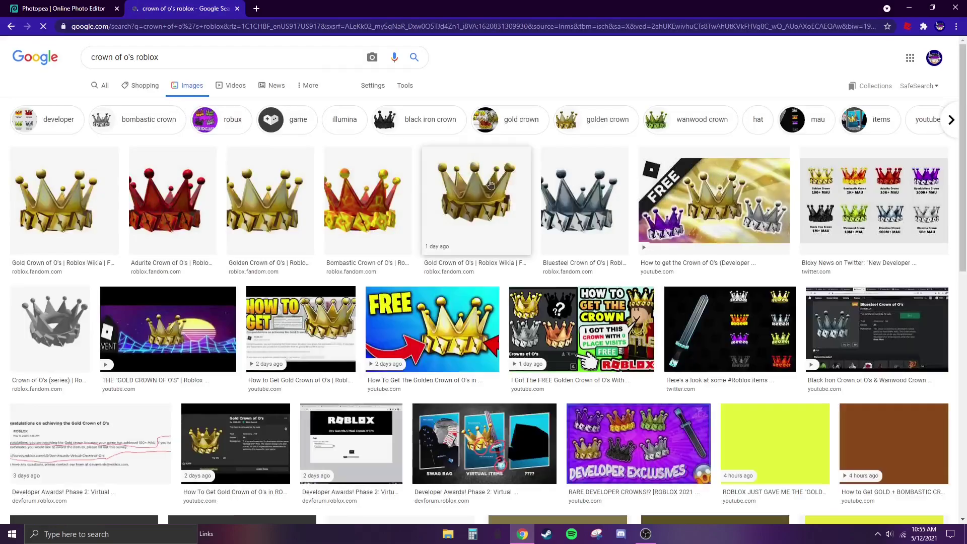
Examine the transparent-background Gold Crown of O's pictures from Roblox Wikia in the image results.
click(64, 201)
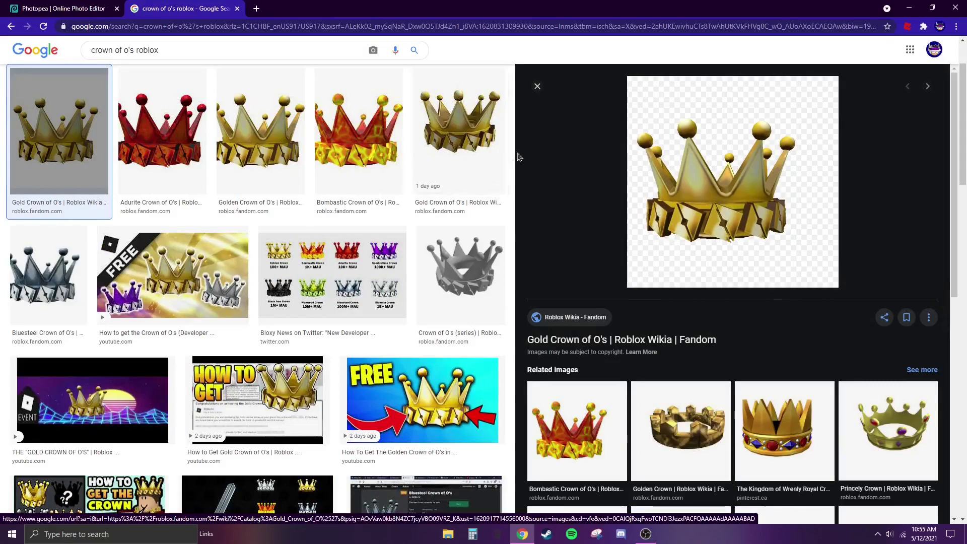
click(537, 87)
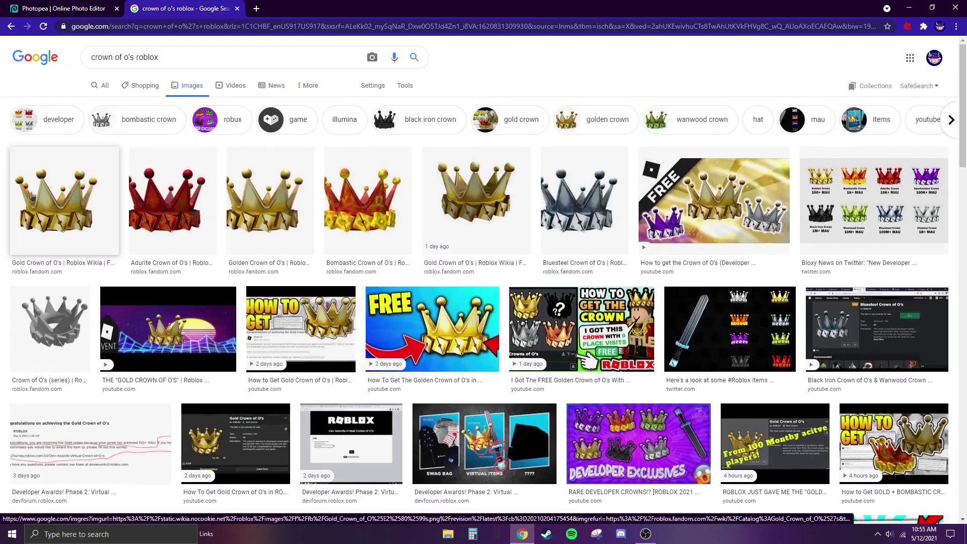
click(30, 200)
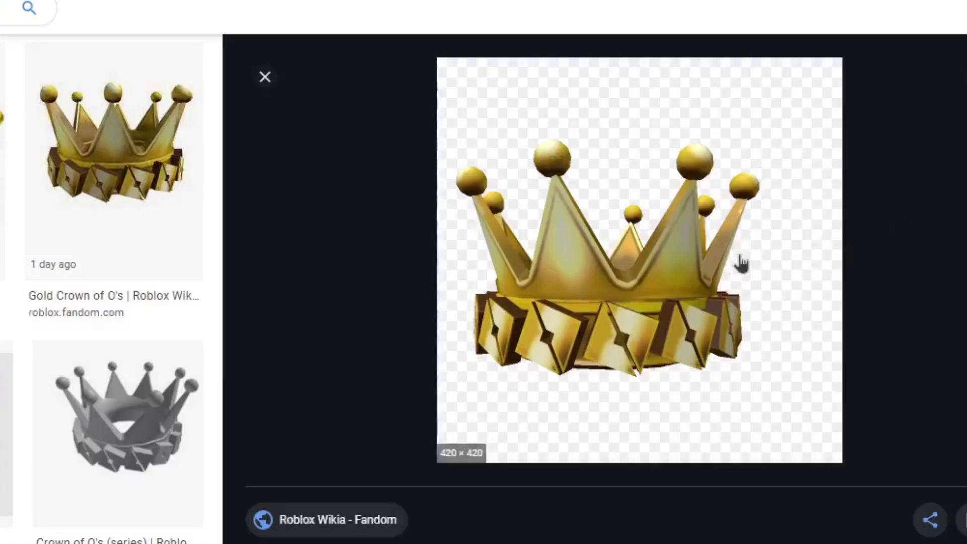
scroll(720, 297, down, 3)
click(265, 76)
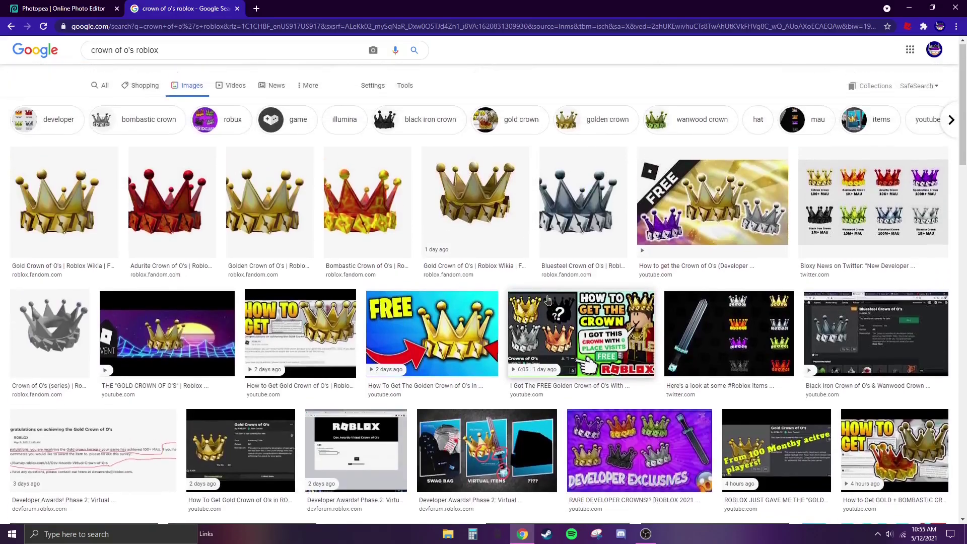
click(518, 254)
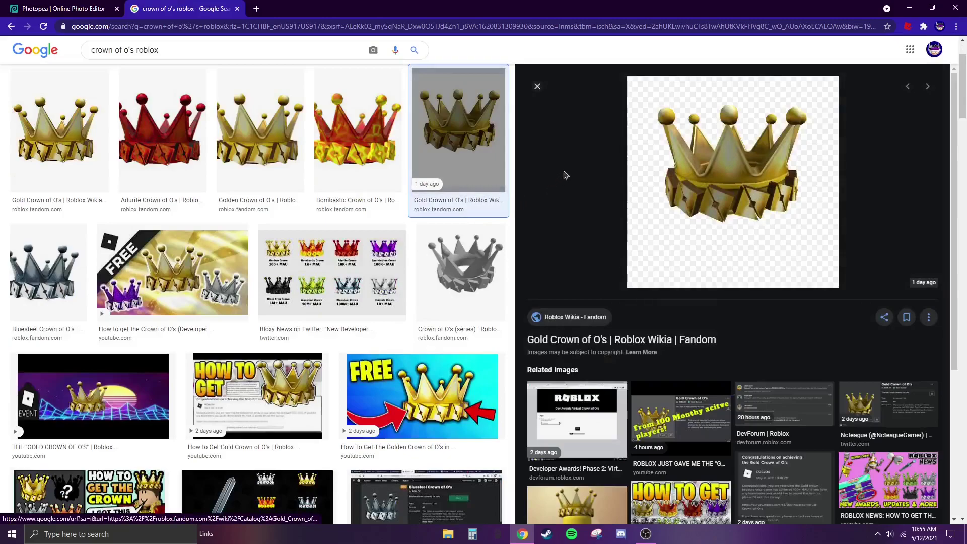
click(537, 86)
scroll(466, 190, up, 2)
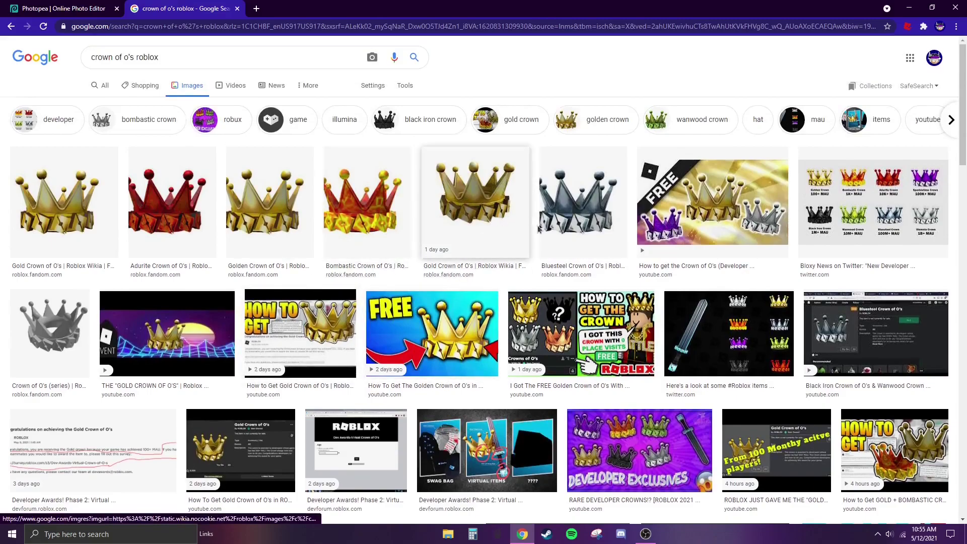
click(478, 223)
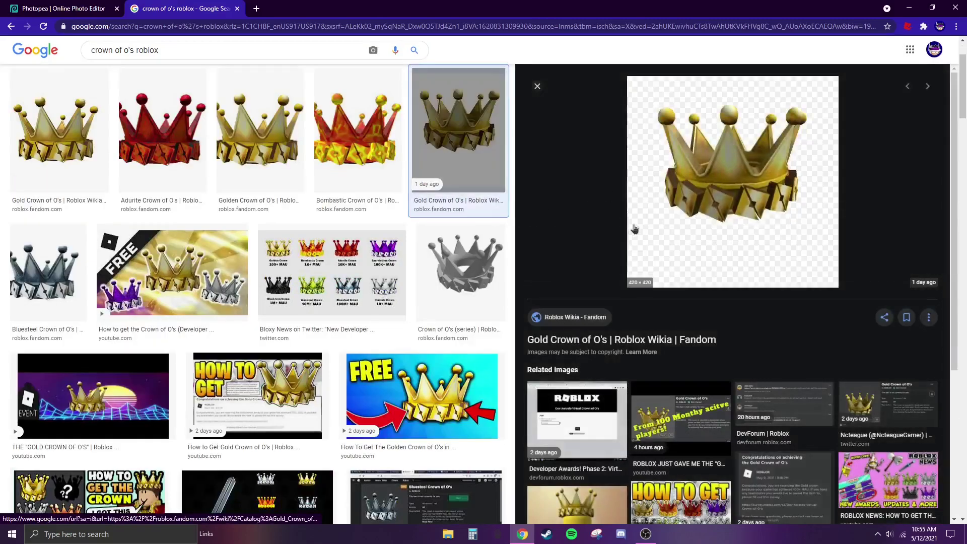
scroll(650, 259, down, 5)
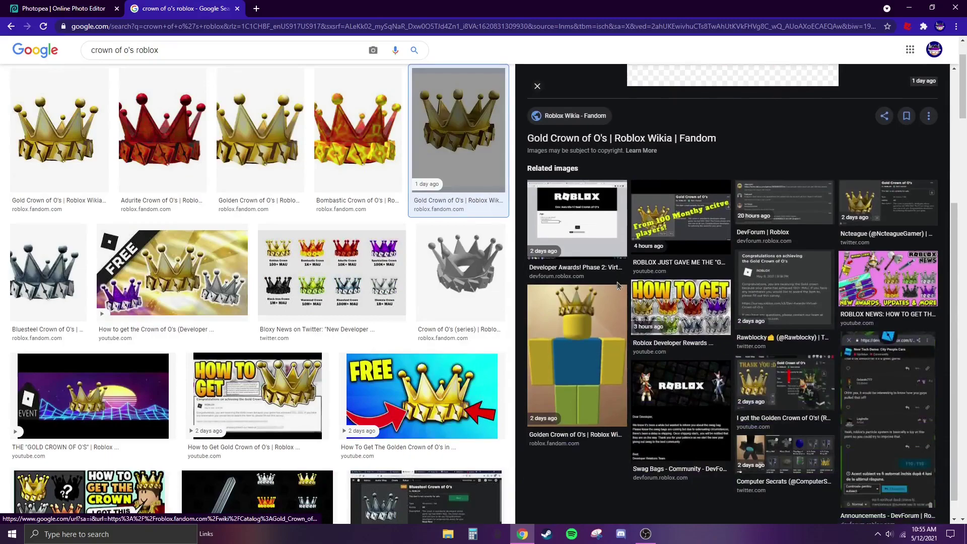
scroll(554, 151, up, 5)
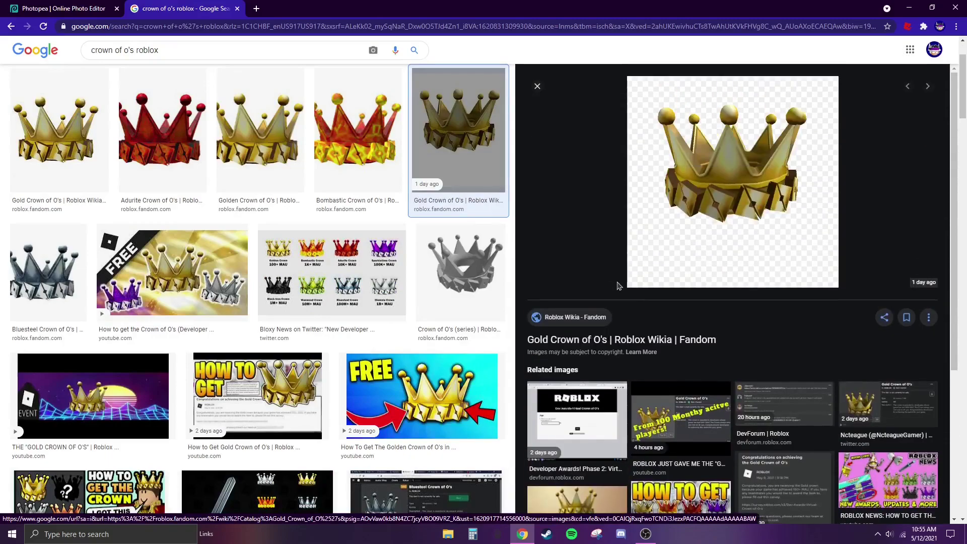
click(534, 91)
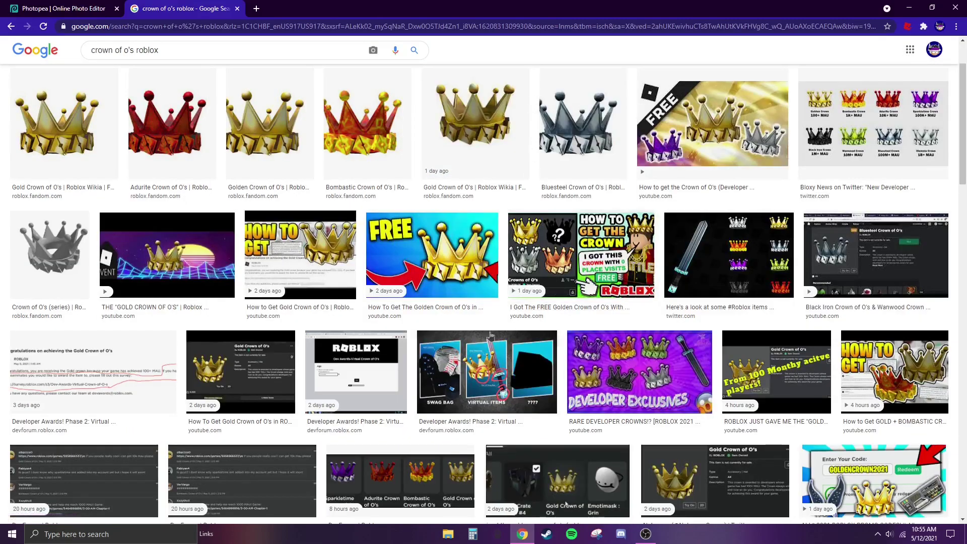
Find the related Roblox Wikia image of the blocky character wearing the Golden Crown of O's and copy it.
click(244, 392)
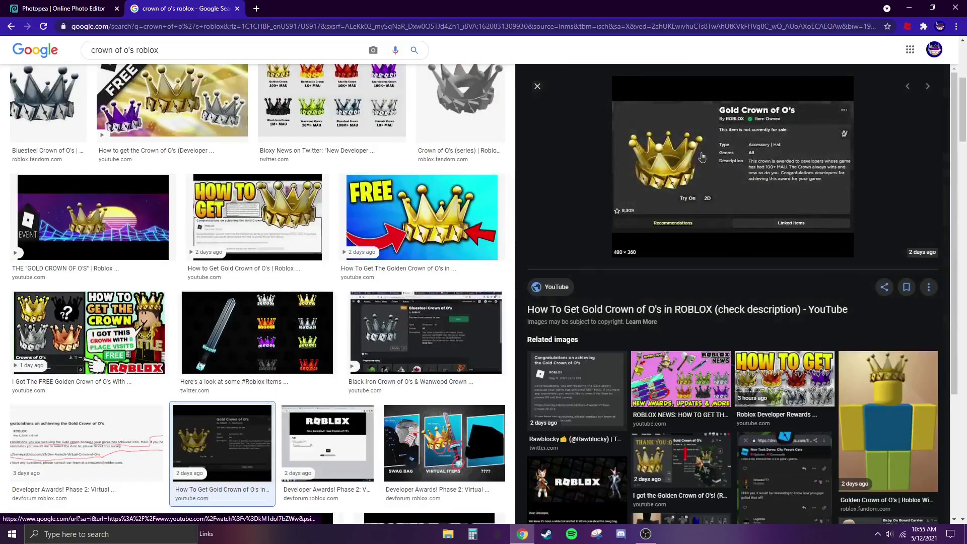
click(876, 360)
right_click(693, 218)
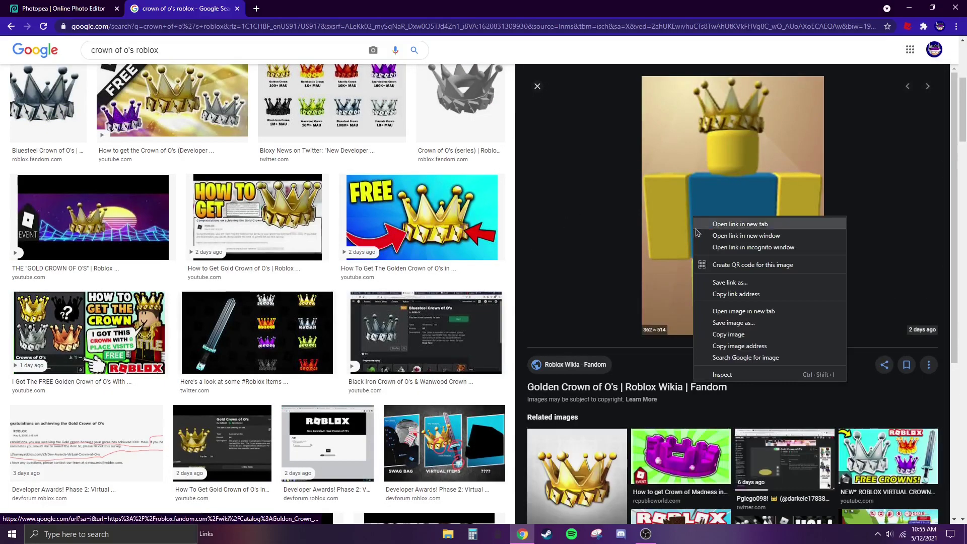
click(734, 335)
Paste the copied character image into the empty Photopea canvas and move it near the centre.
click(76, 9)
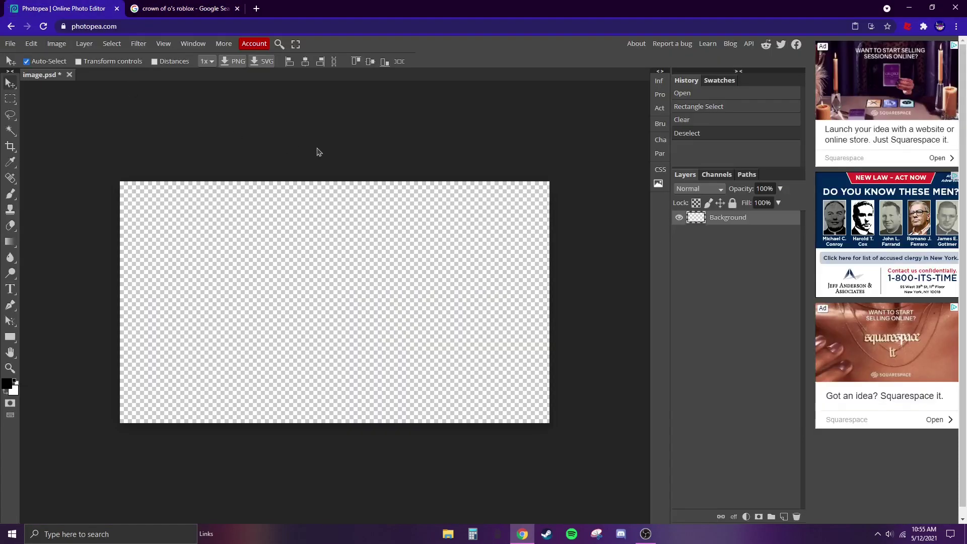
key(ctrl+v)
drag(194, 279, 325, 298)
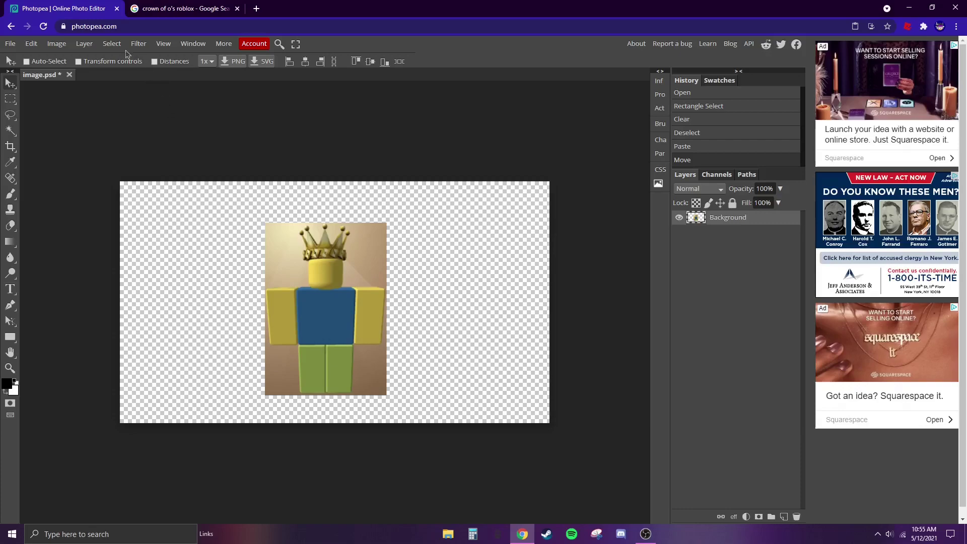
Select the character's blue torso with Color Range, using sampled colors and a fuzziness of 124.
click(112, 43)
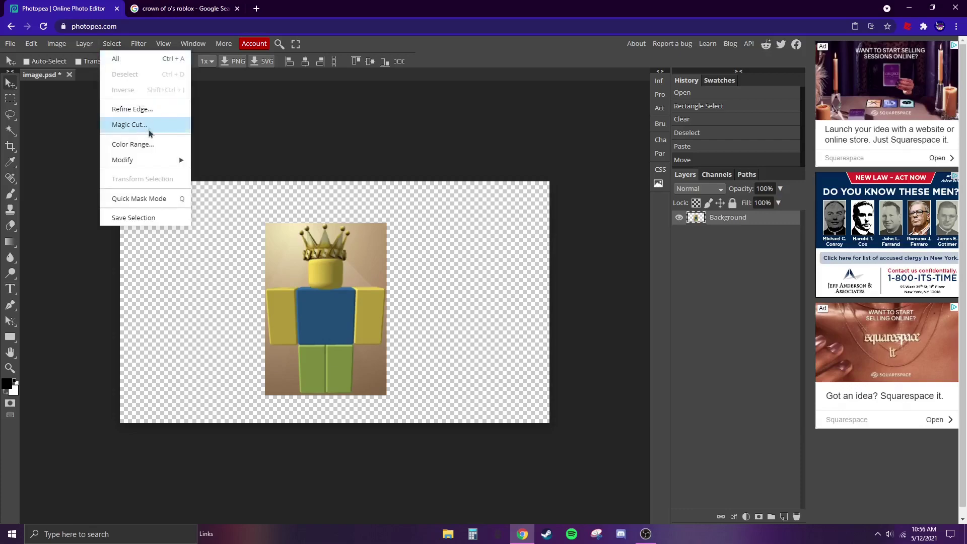
click(149, 143)
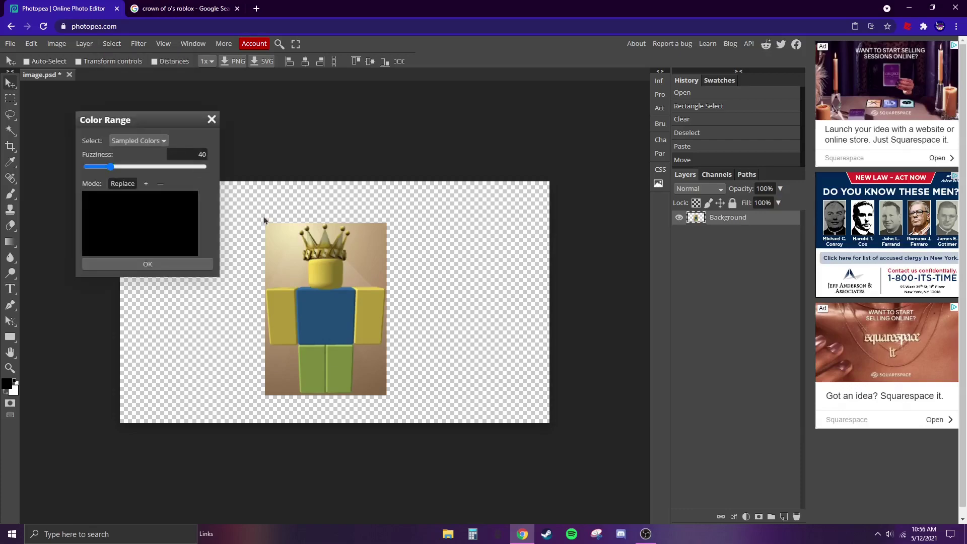
click(366, 268)
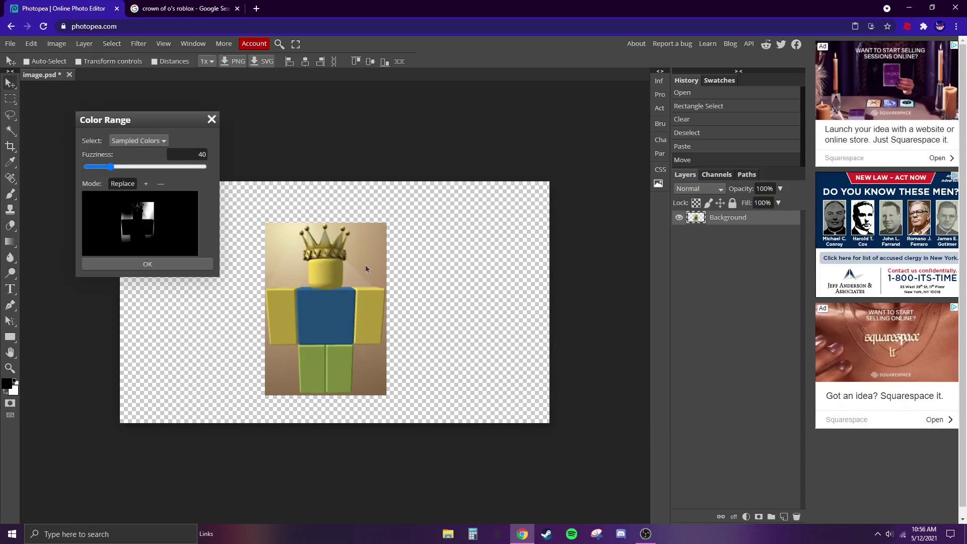
drag(111, 167, 136, 169)
click(266, 359)
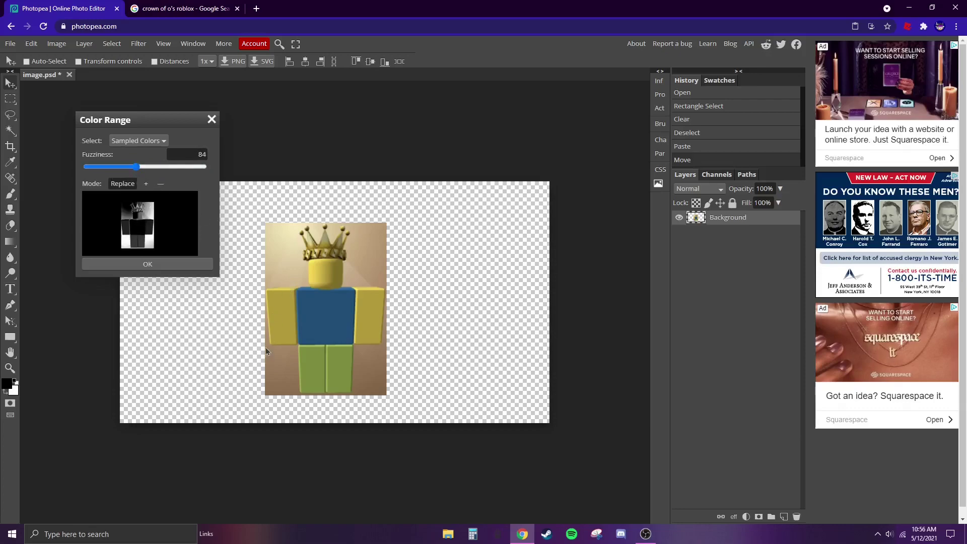
click(274, 345)
click(323, 276)
click(322, 274)
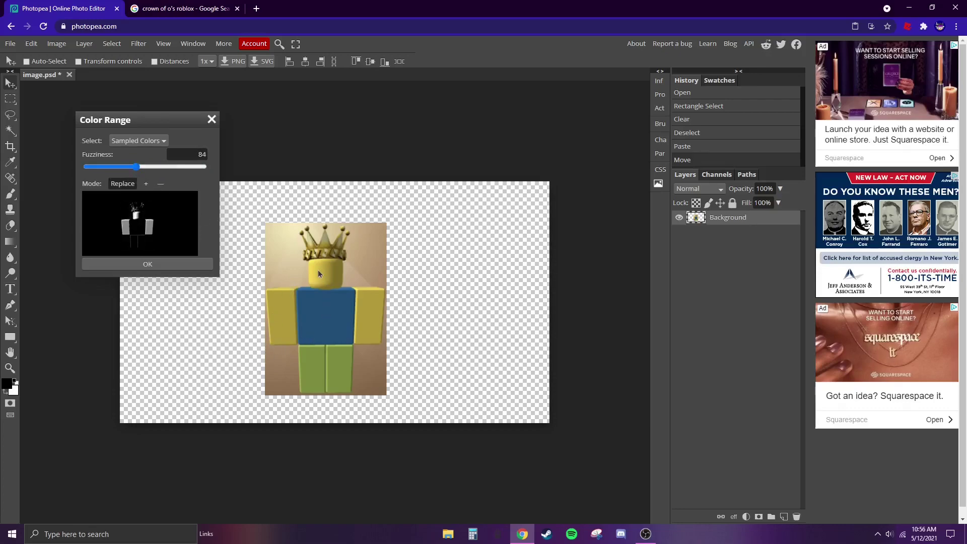
click(327, 325)
mouse_move(159, 169)
mouse_down()
mouse_move(191, 168)
mouse_move(161, 171)
mouse_up()
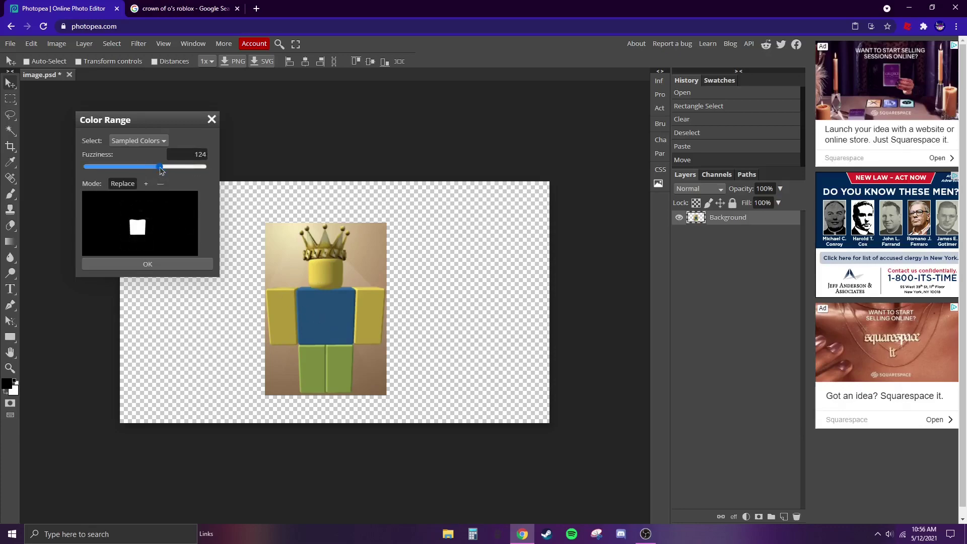
click(156, 263)
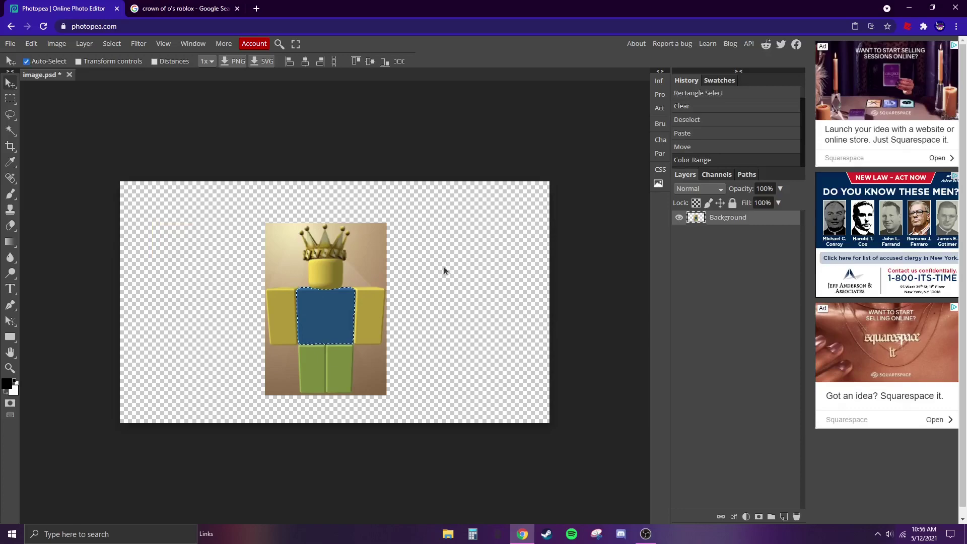
Delete the selected blue torso, clear the selection, and move the character image to the right on the canvas.
key(Delete)
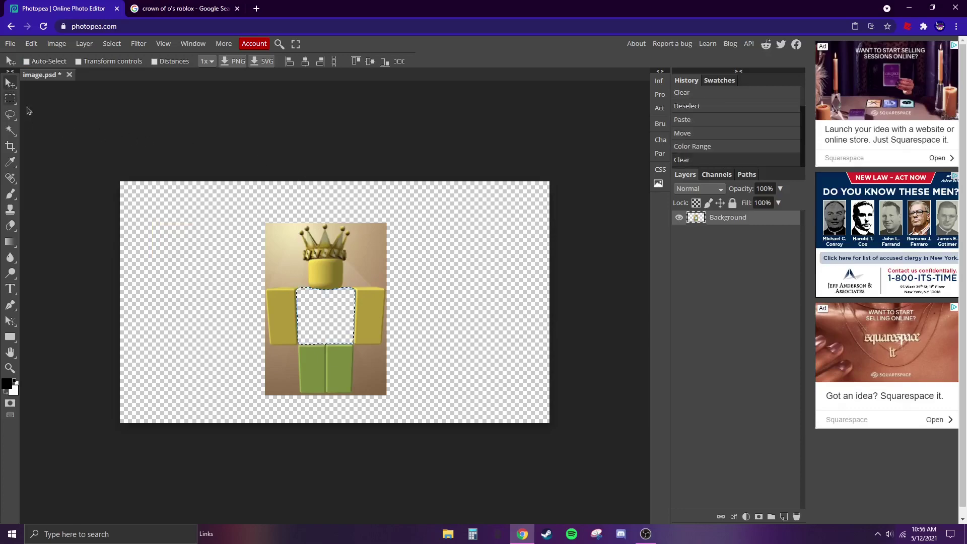
click(10, 99)
click(40, 97)
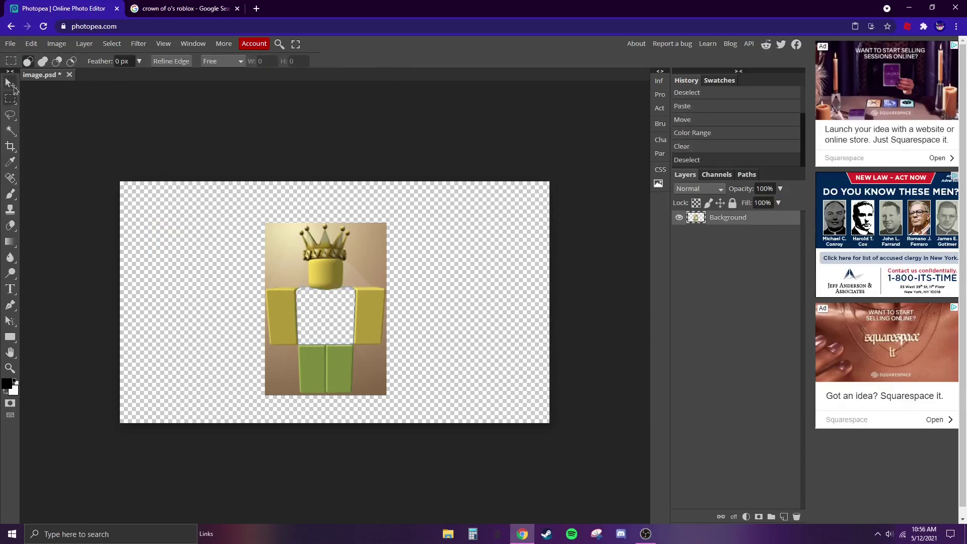
click(10, 83)
drag(309, 312, 375, 302)
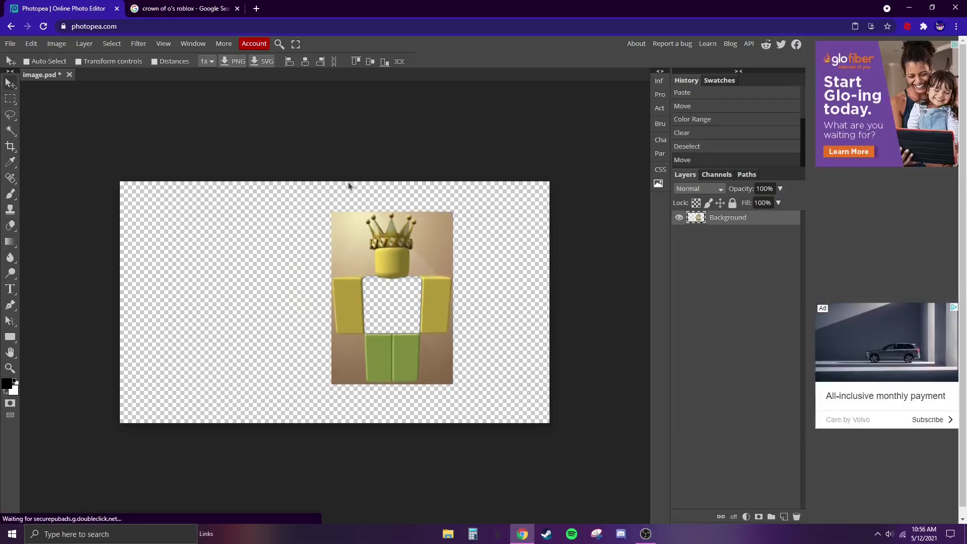
Clear the character image from the canvas using a rectangular selection around it, and deselect.
click(11, 99)
drag(120, 182, 576, 416)
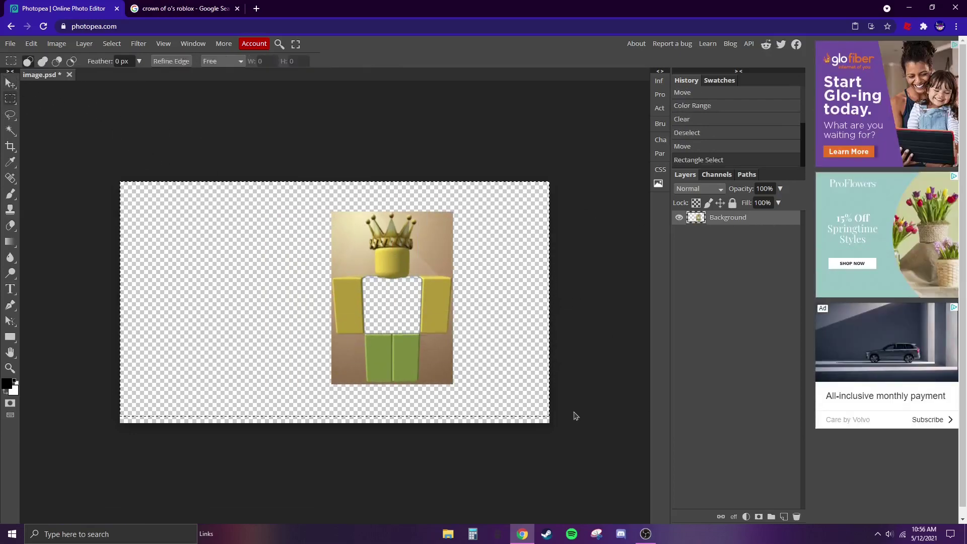
key(Delete)
key(ctrl+d)
Switch to the Google image results and copy the transparent Gold Crown of O's image from Roblox Wikia.
key(ctrl+Tab)
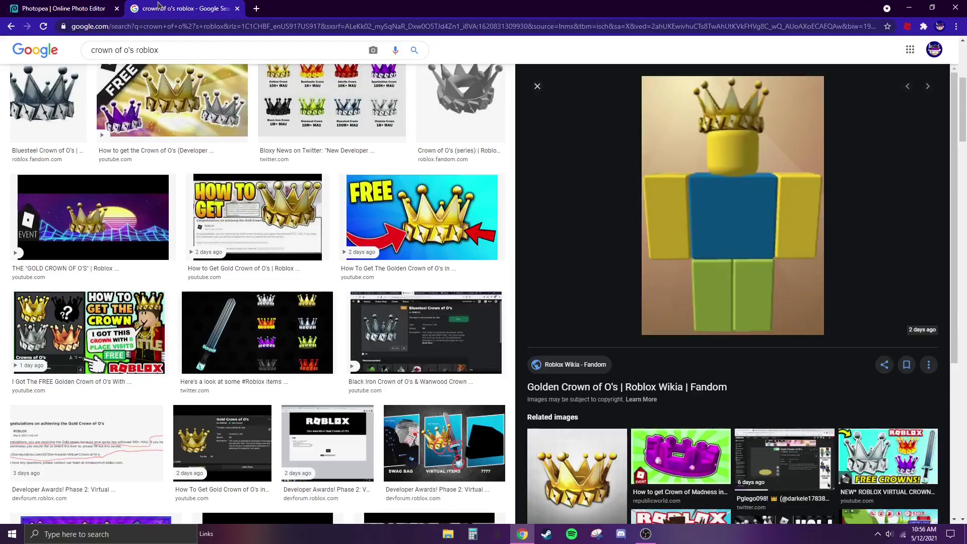
scroll(66, 199, up, 5)
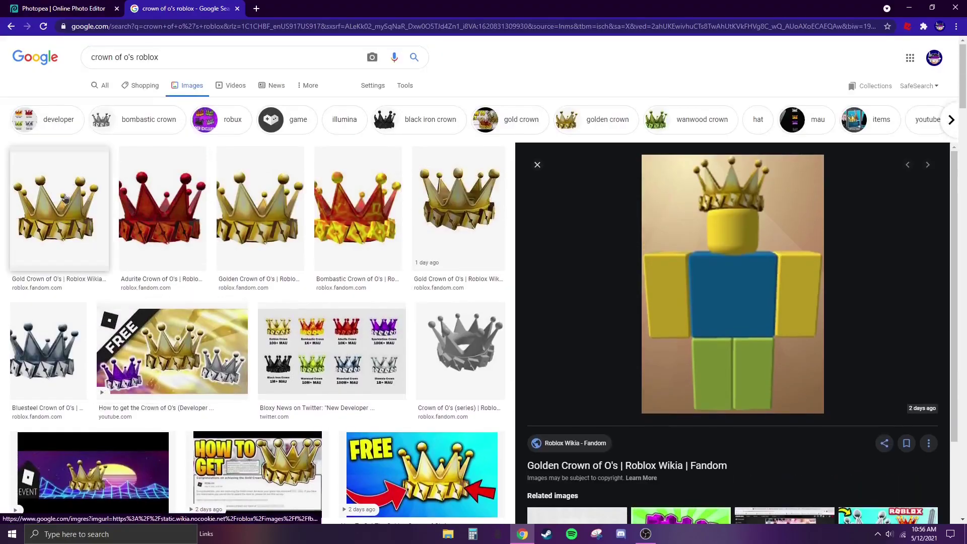
click(63, 198)
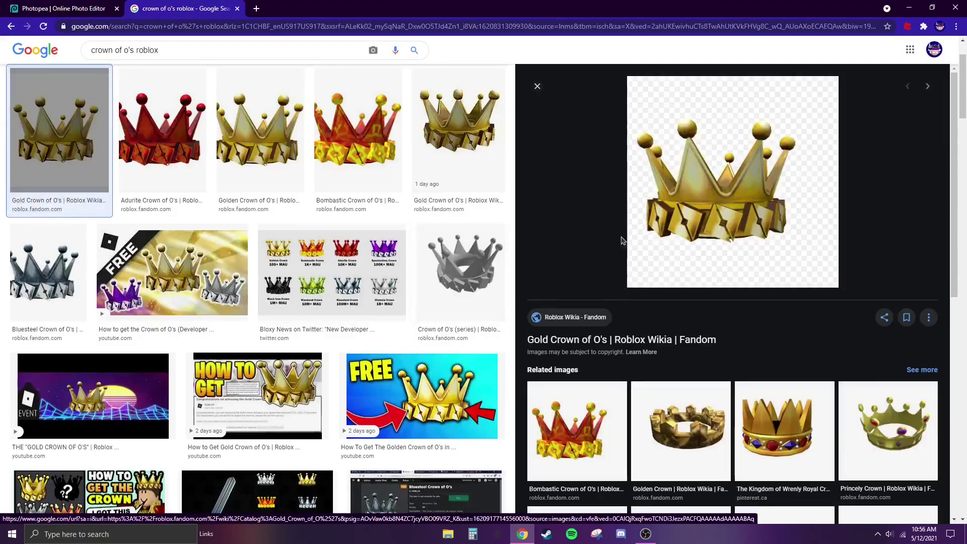
right_click(727, 206)
click(751, 349)
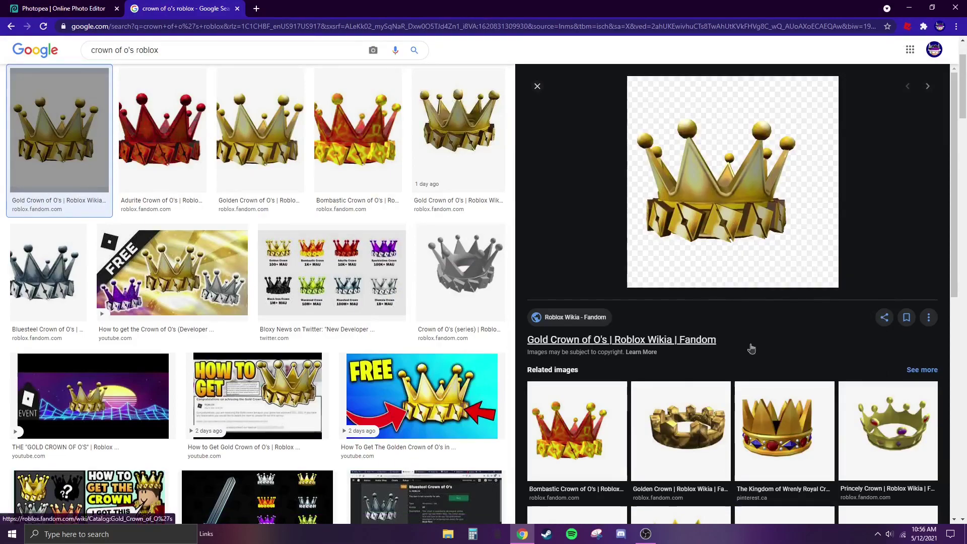
Paste the gold crown into the empty Photopea canvas and move it slightly right and down.
click(43, 6)
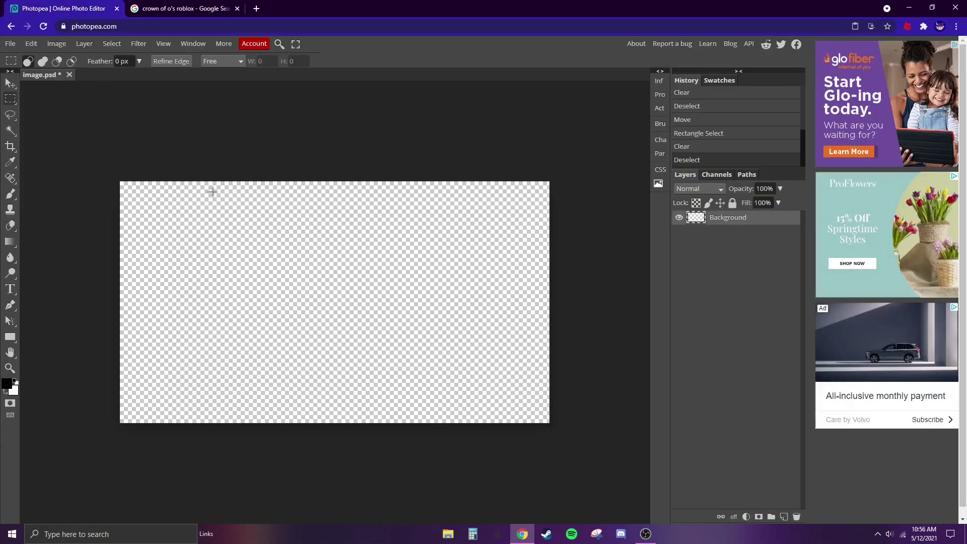
key(ctrl+v)
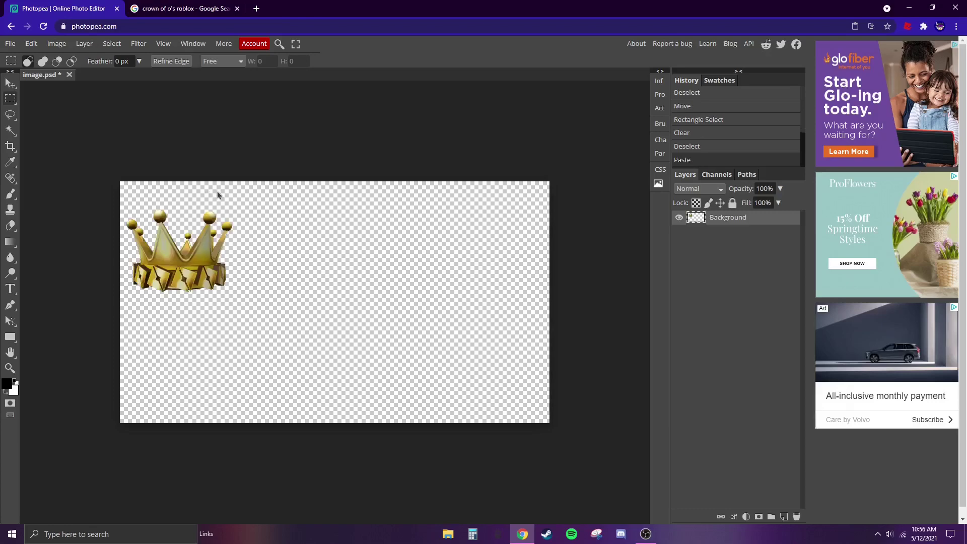
drag(179, 261, 191, 263)
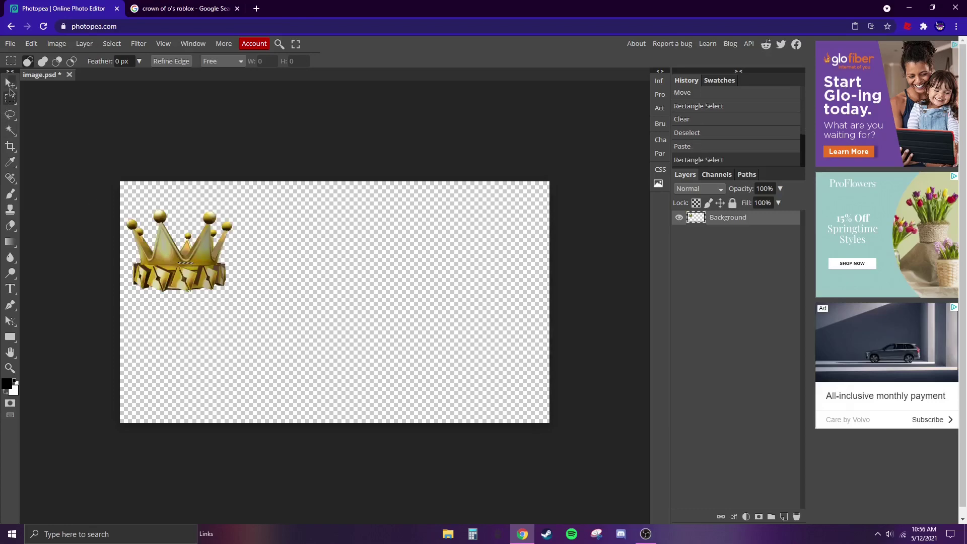
key(ctrl+d)
drag(179, 252, 203, 283)
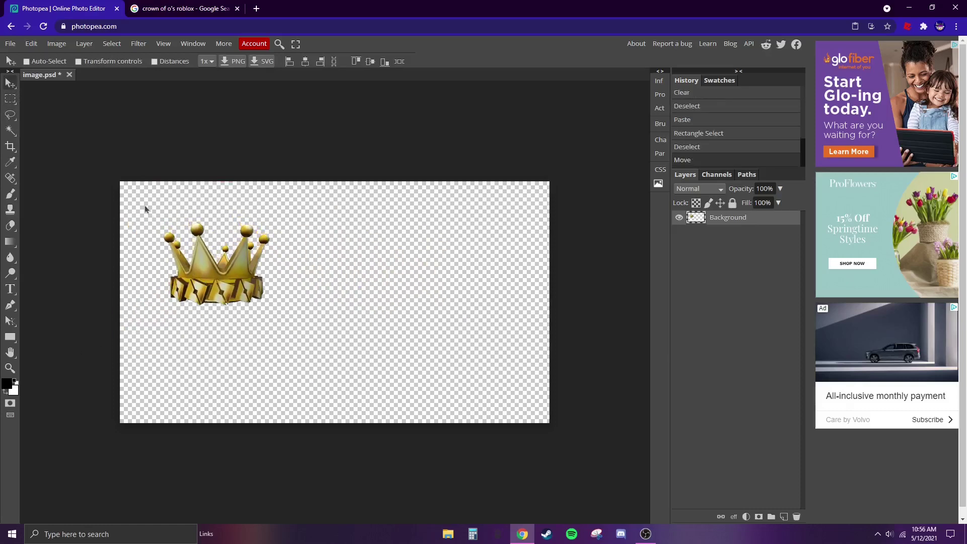
Try enlarging the gold crown to about 179% width and 189% height and moving it, and revert to the state before the transform.
click(31, 44)
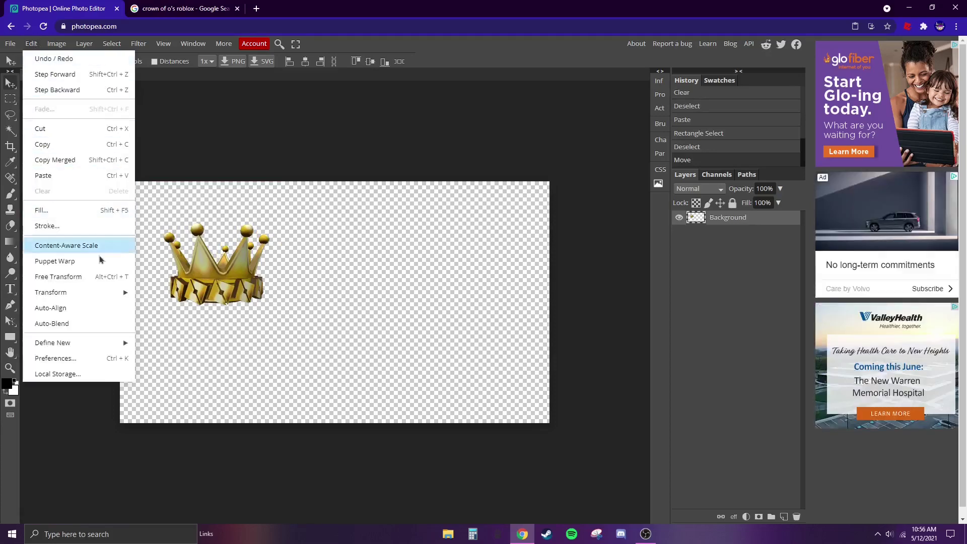
mouse_move(103, 294)
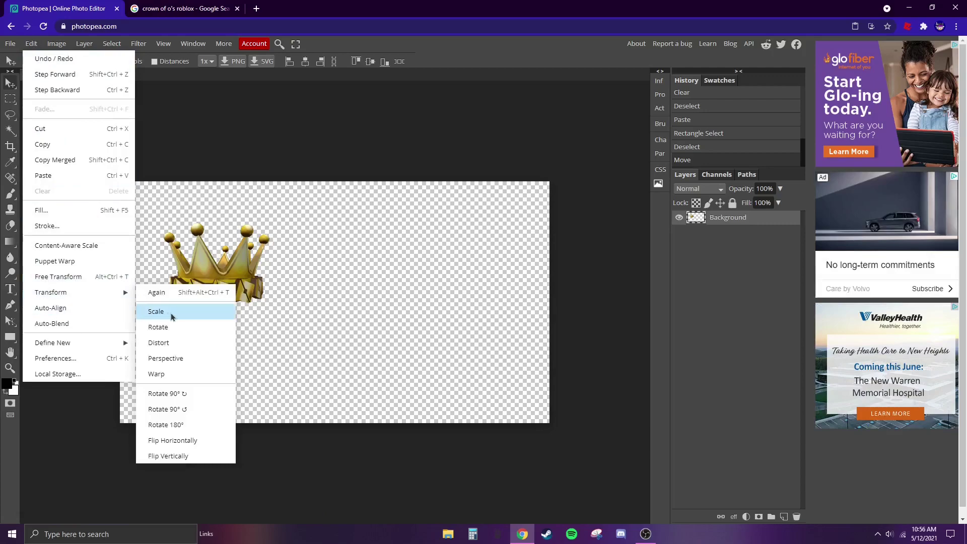
click(190, 315)
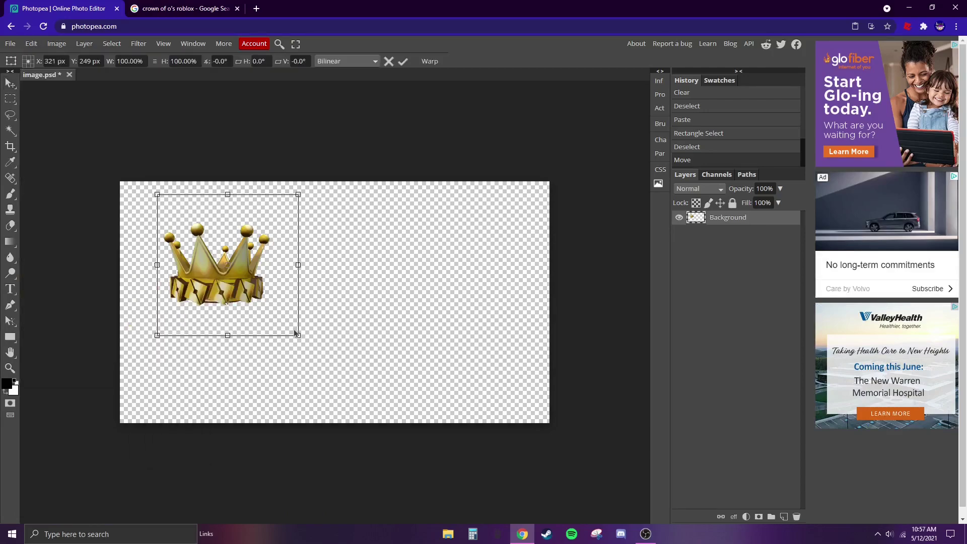
drag(298, 335, 409, 459)
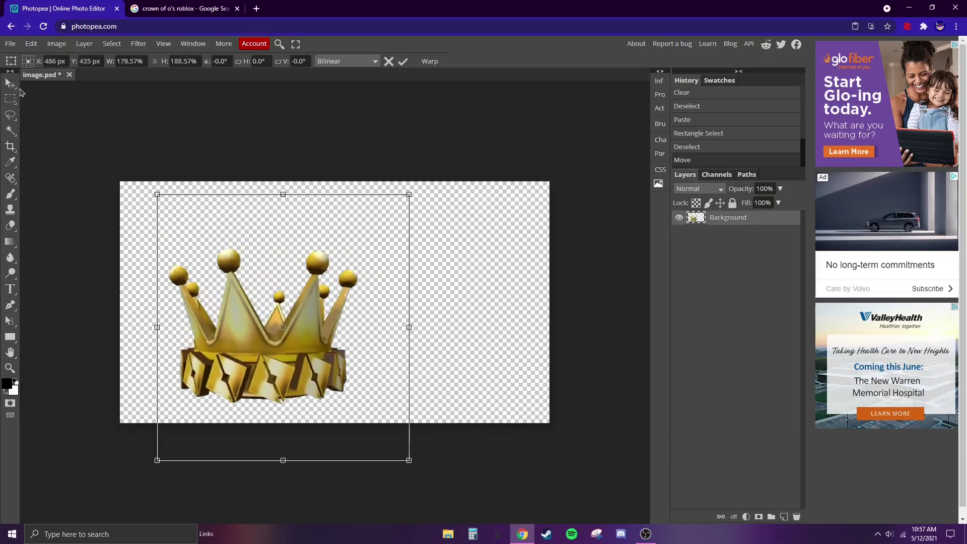
click(10, 83)
drag(230, 301, 247, 284)
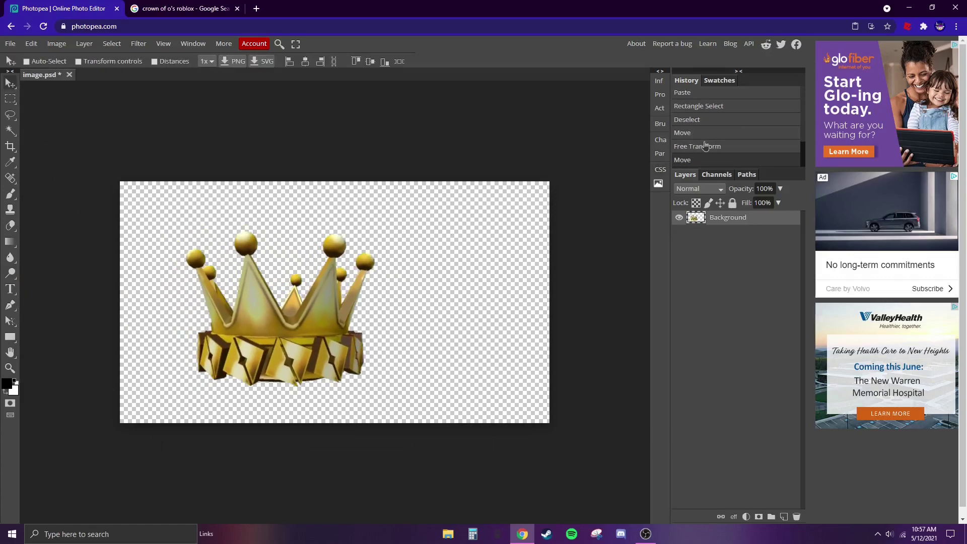
click(705, 146)
click(707, 135)
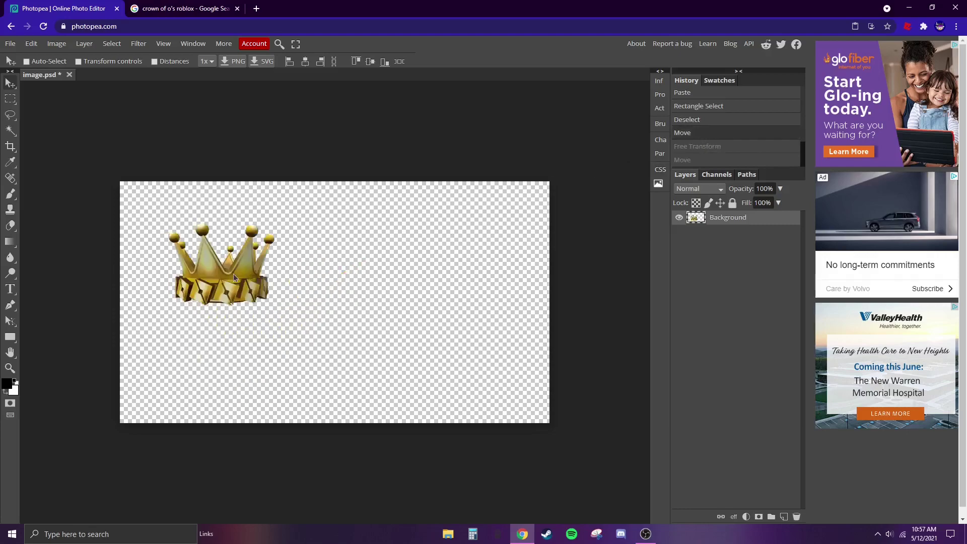
Rotate the gold crown about -3.1° and move it toward the canvas's left side.
click(31, 44)
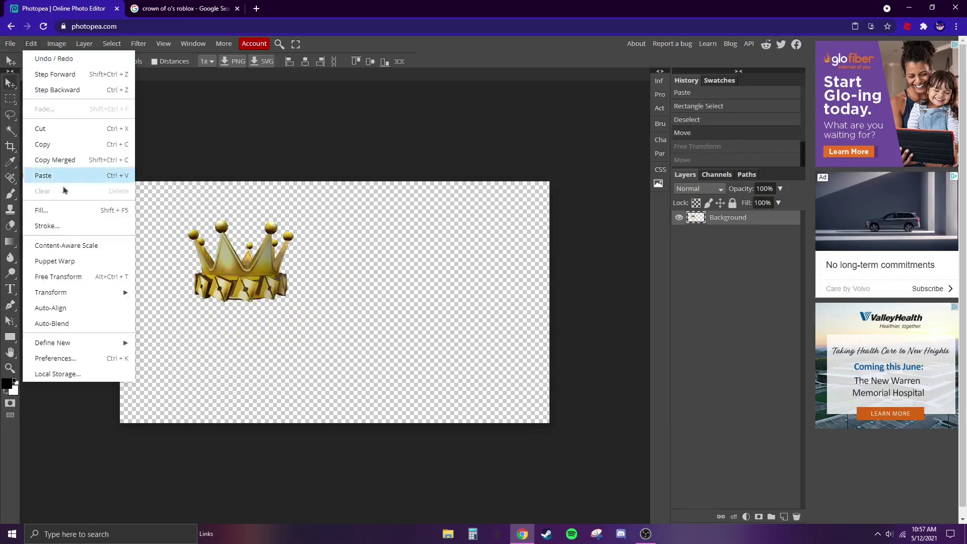
mouse_move(81, 290)
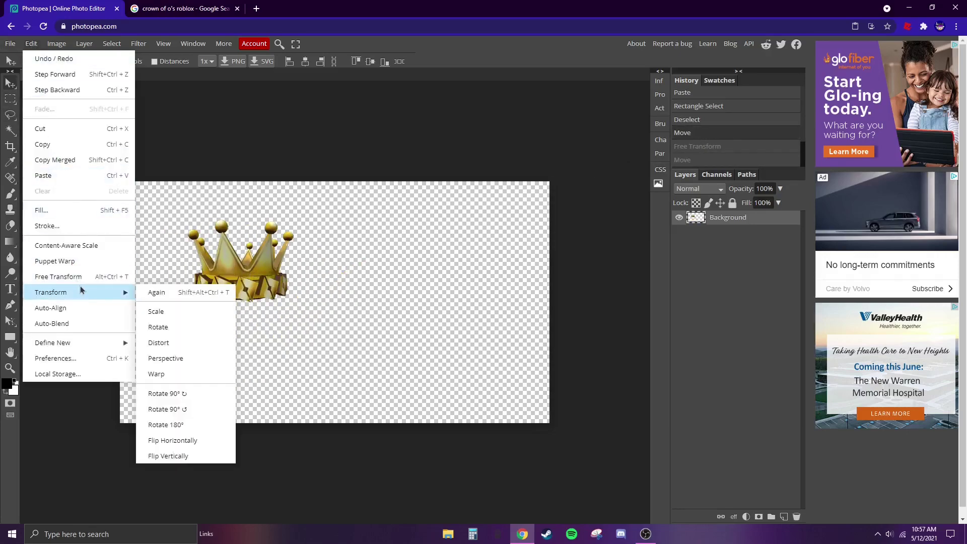
click(180, 328)
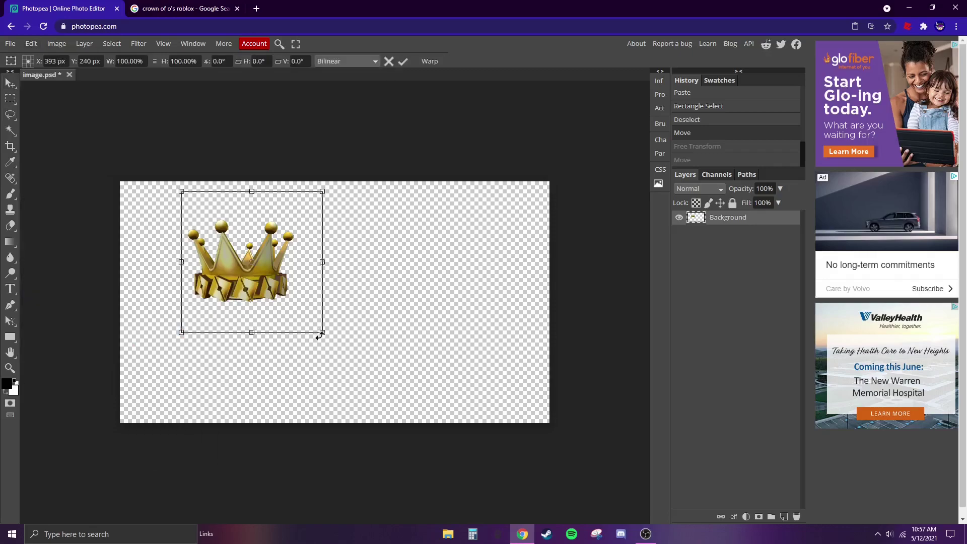
drag(322, 333, 326, 331)
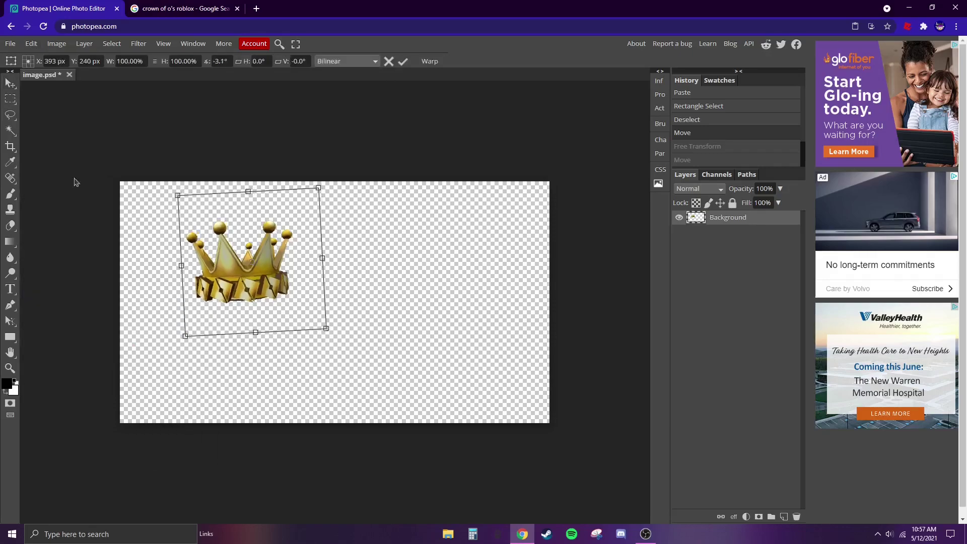
key(Return)
drag(233, 262, 189, 263)
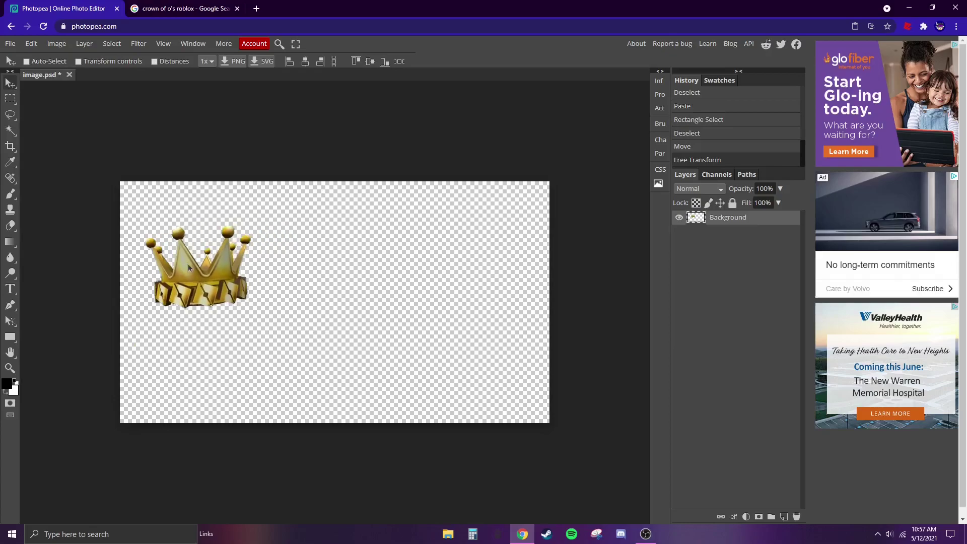
Find the red Adurite Crown of O's among the related images in Google and copy it.
click(186, 9)
scroll(623, 422, down, 4)
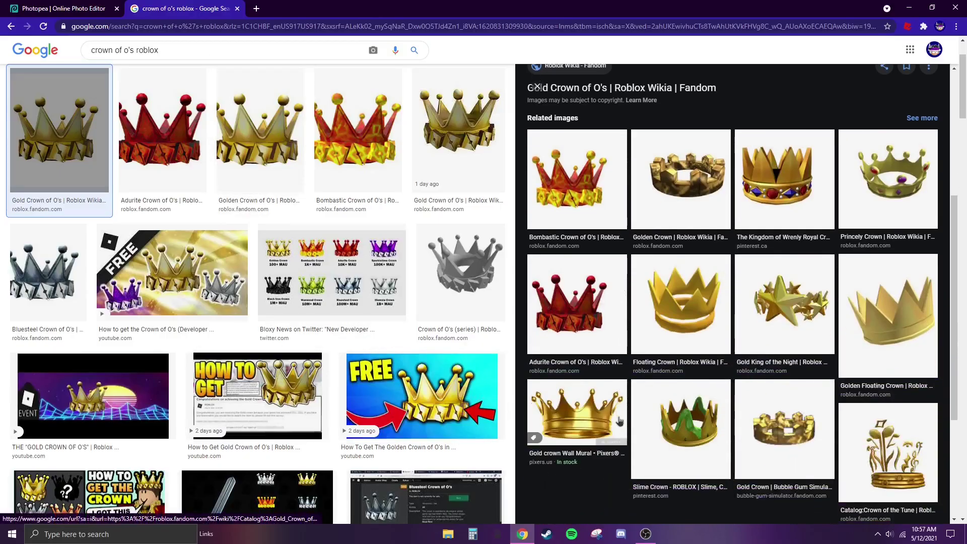
click(574, 302)
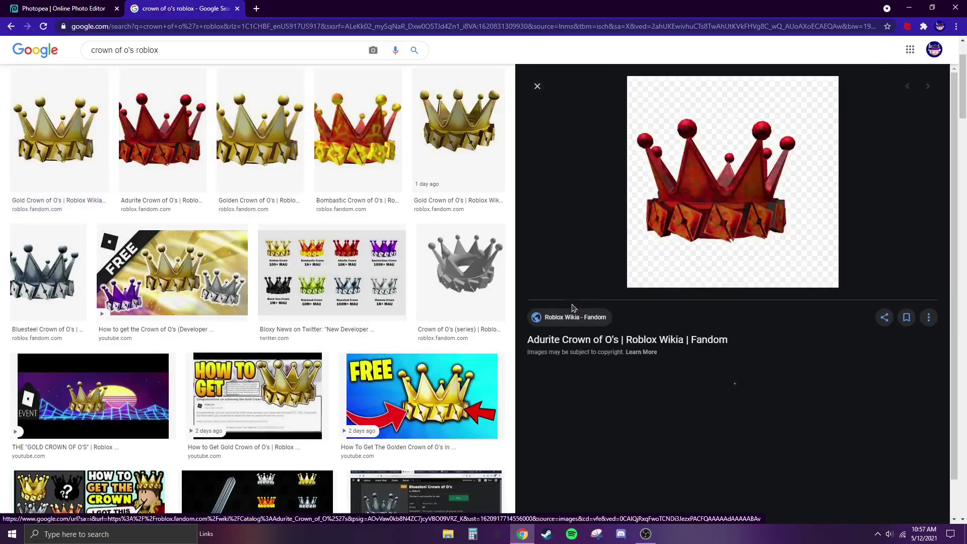
right_click(738, 207)
click(773, 323)
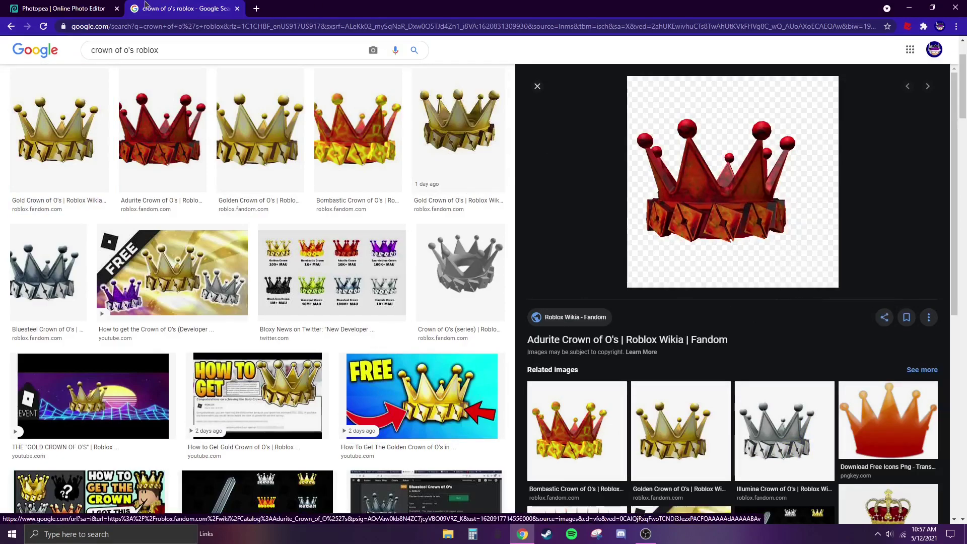
Paste the red crown into the Photopea canvas to the right of the gold crown, and nudge the gold crown on the Background layer.
click(89, 6)
key(ctrl+v)
click(27, 61)
drag(165, 250, 310, 251)
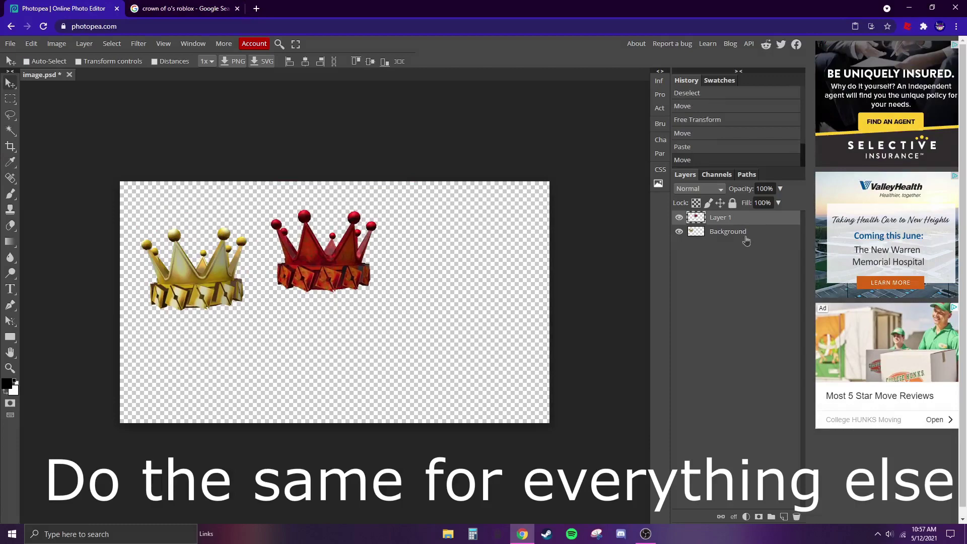
click(727, 231)
drag(604, 237, 597, 243)
Copy the silver Illumina Crown of O's from the related images and paste it on the canvas to the right of the red crown.
click(181, 8)
click(783, 423)
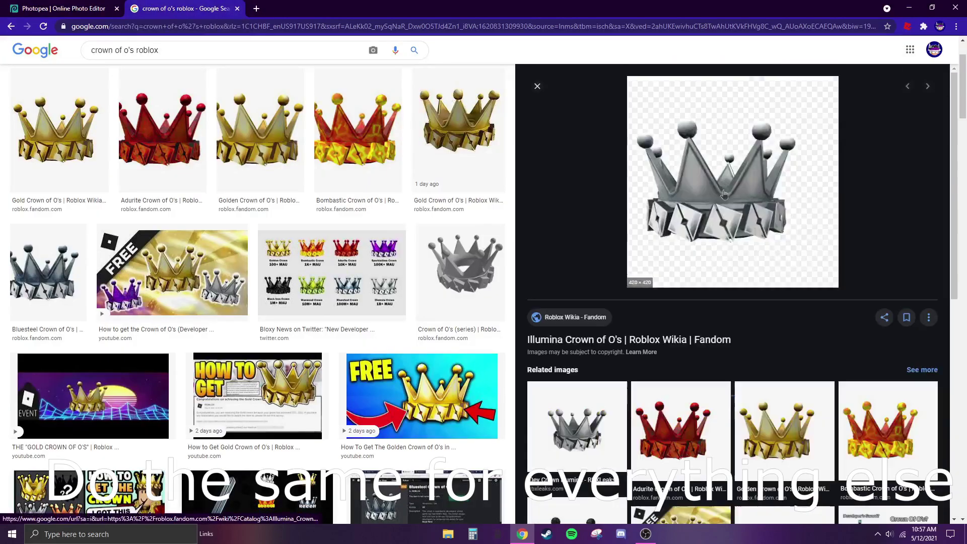
click(70, 8)
key(ctrl+v)
drag(487, 306, 471, 289)
Rotate the silver crown slightly with Free Transform and position it level with the gold crown.
key(ctrl+t)
drag(413, 204, 410, 197)
key(Return)
drag(482, 269, 464, 275)
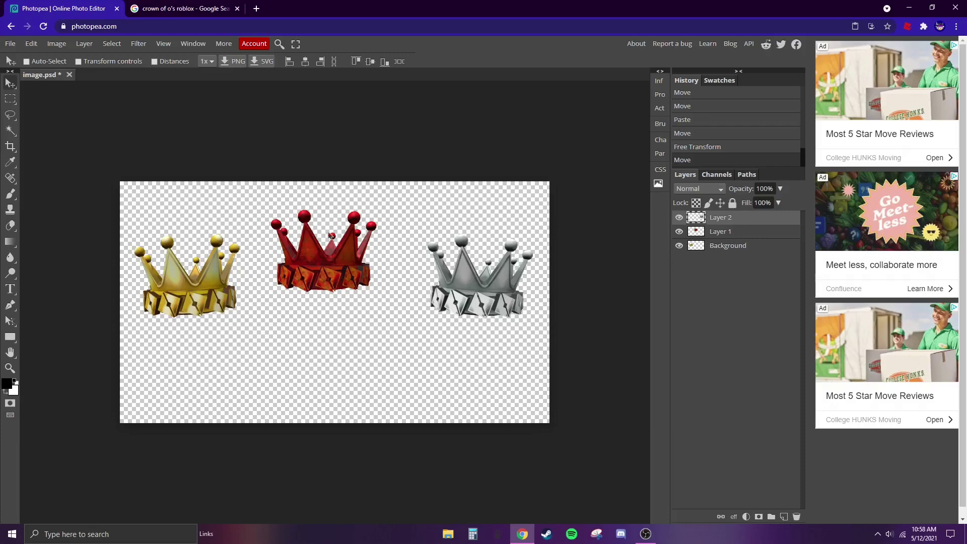
Search Google Images for "background", browse the results and copy the purple halftone background image.
click(189, 8)
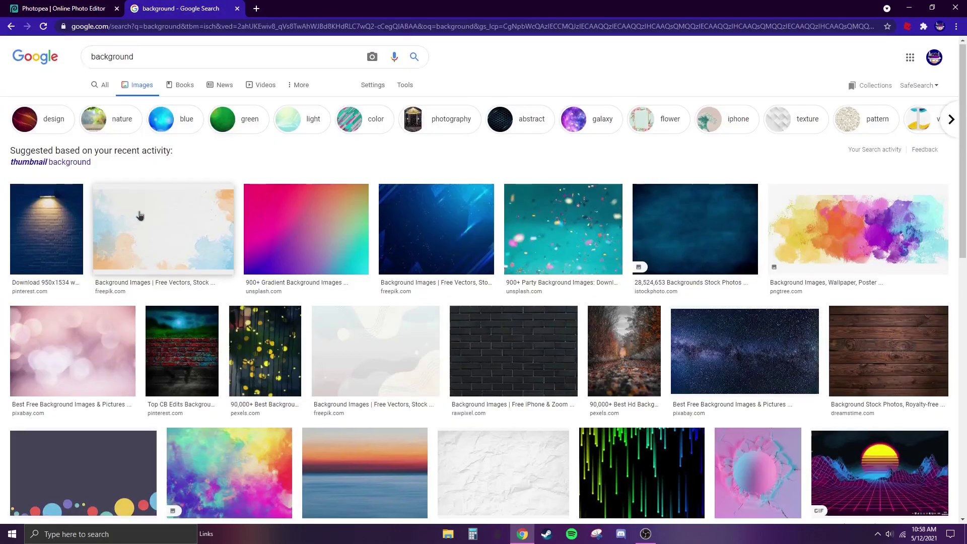
scroll(140, 215, down, 3)
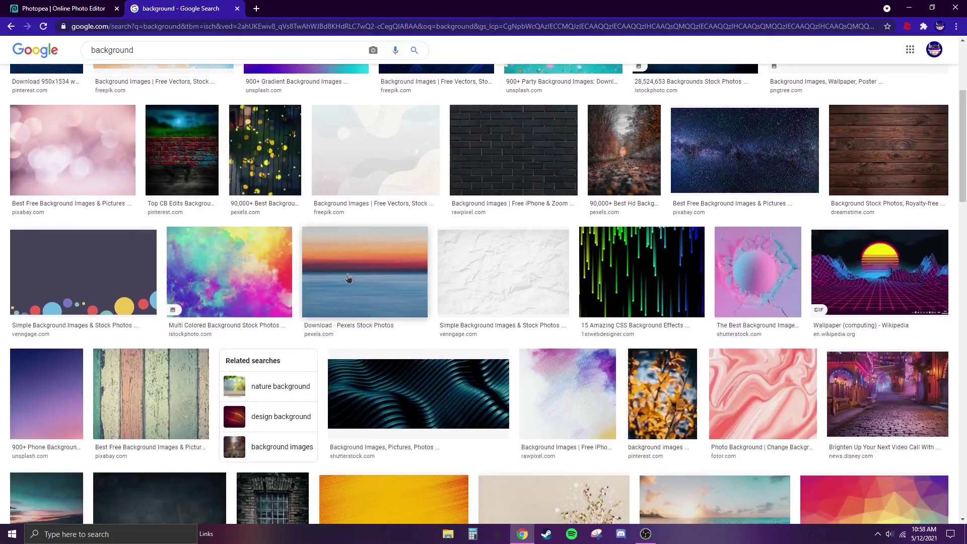
scroll(352, 276, down, 5)
scroll(427, 259, down, 3)
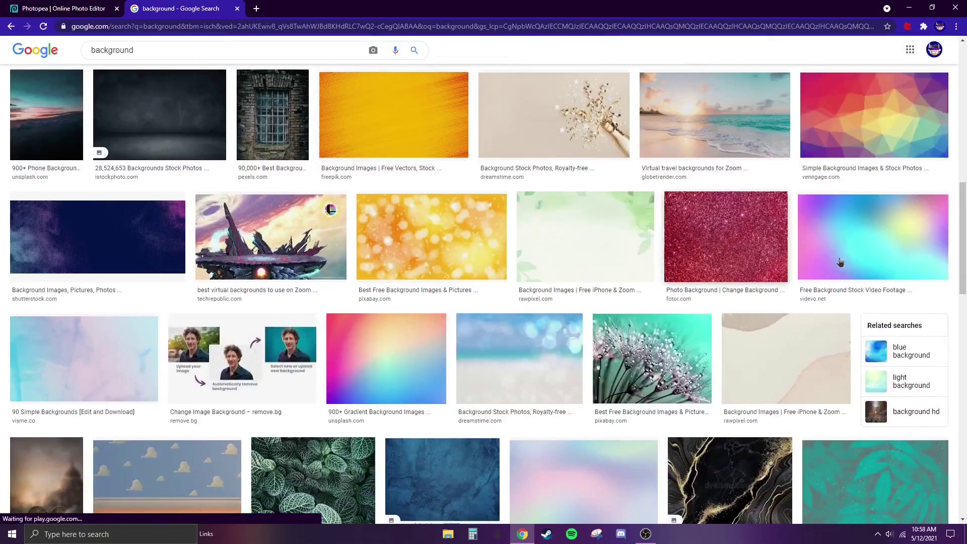
click(854, 243)
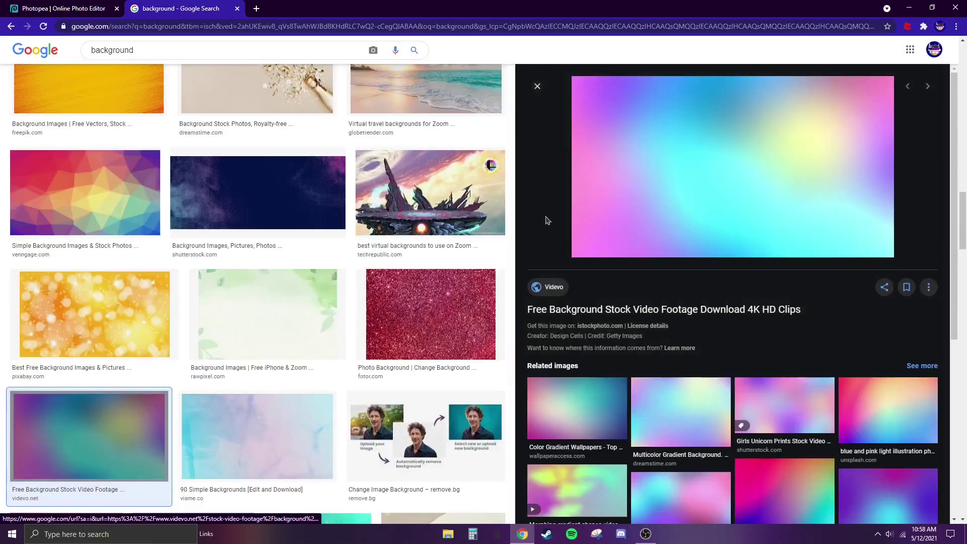
scroll(546, 218, down, 2)
scroll(126, 353, up, 5)
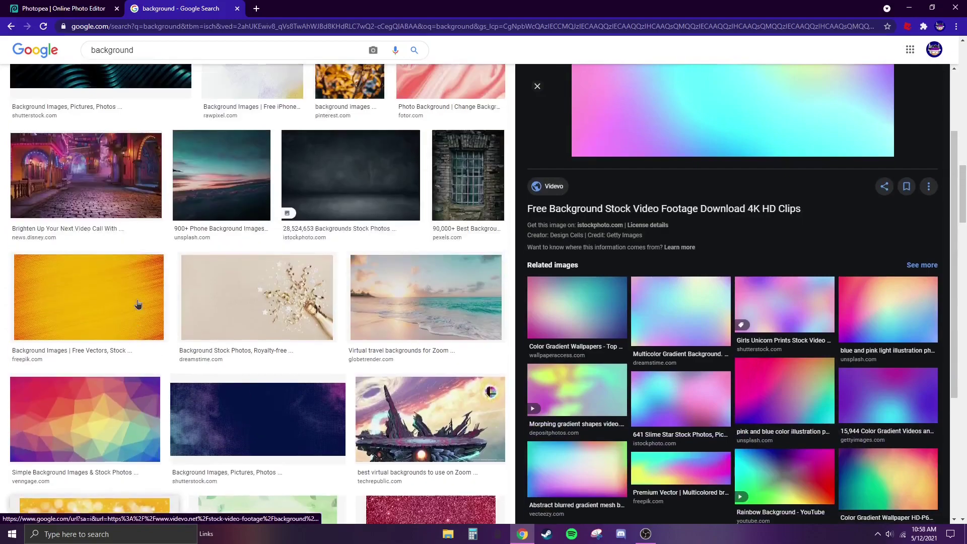
click(136, 305)
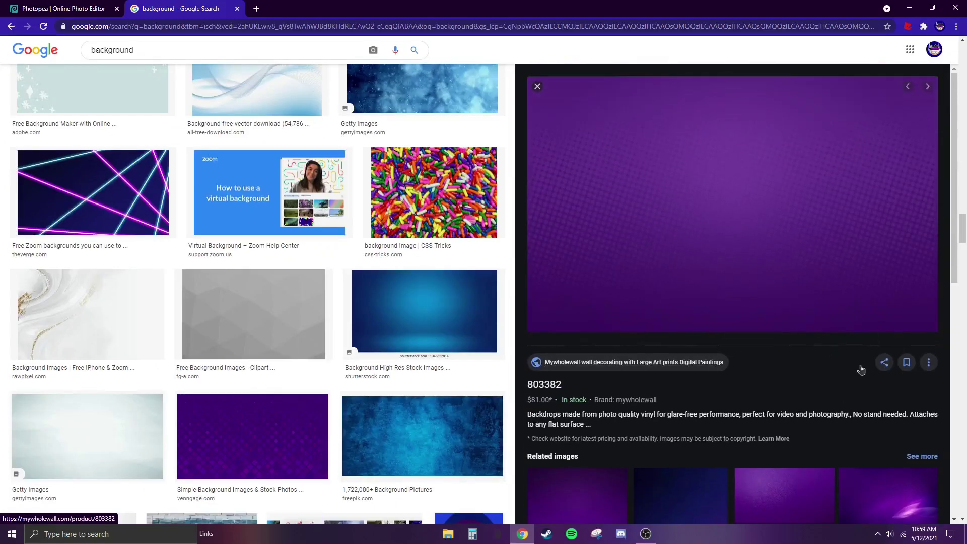
right_click(698, 195)
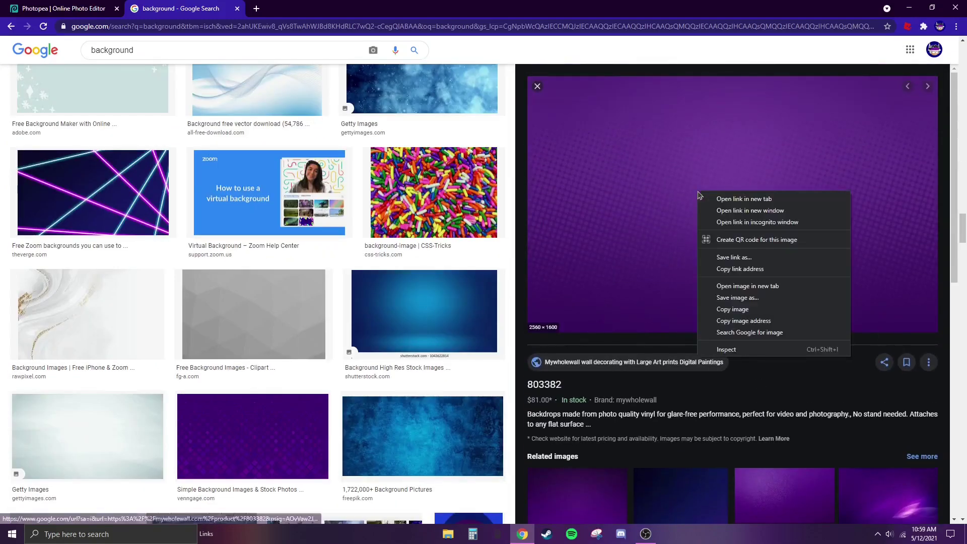
click(770, 309)
Switch to Photopea, paste the purple background onto the thumbnail canvas and shift it up and to the left.
click(20, 6)
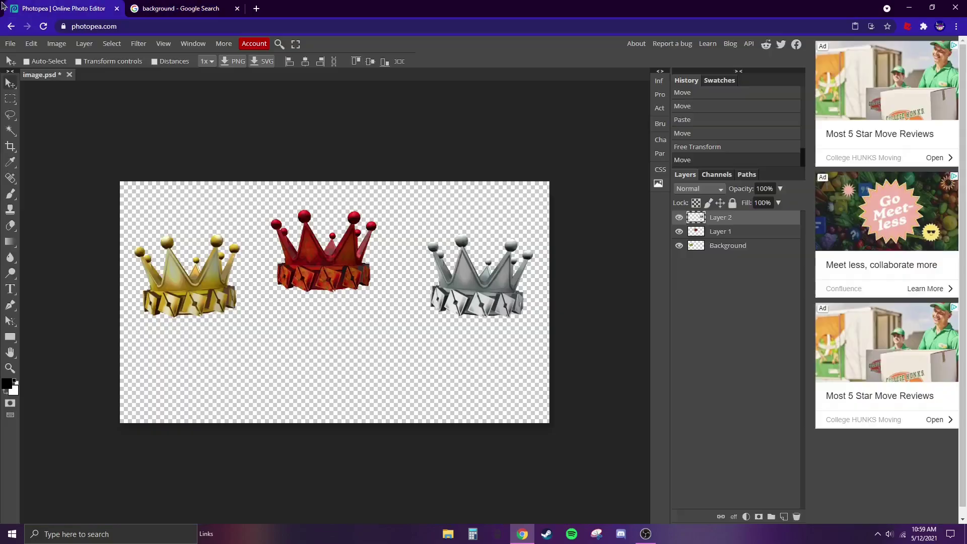
key(ctrl+v)
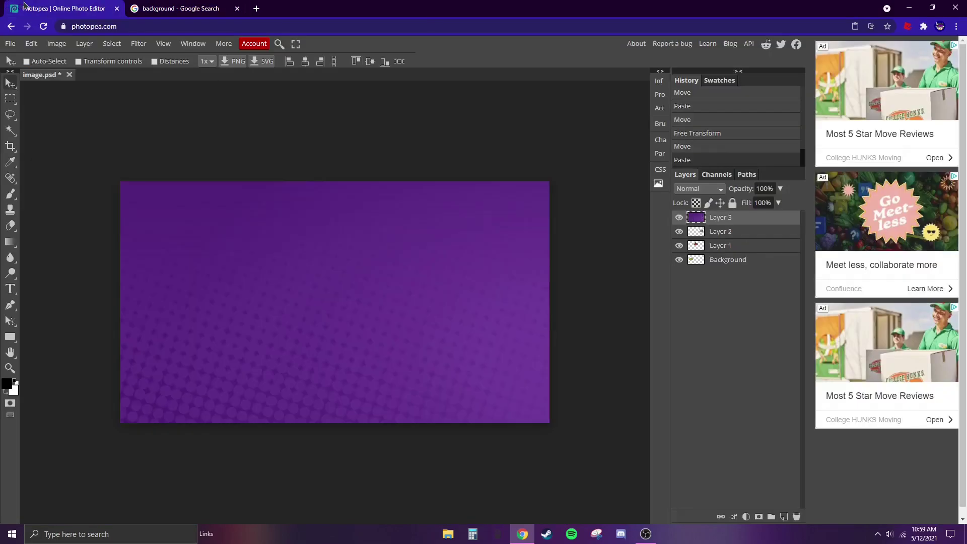
drag(435, 341, 295, 266)
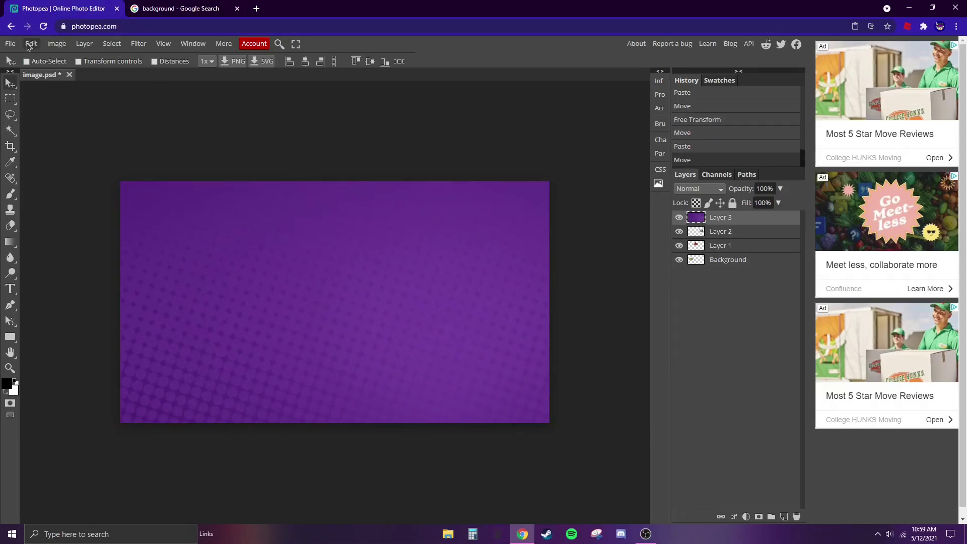
drag(312, 334, 73, 179)
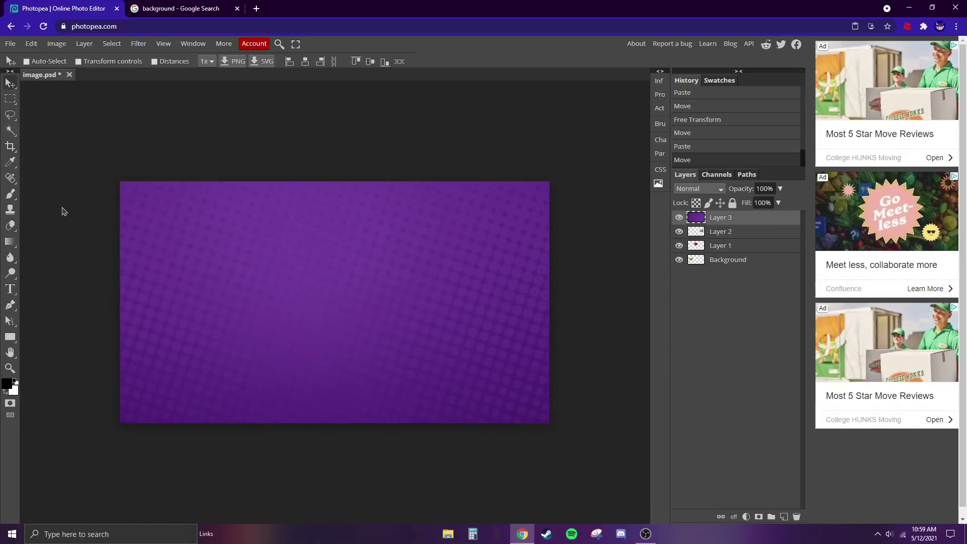
Transform the purple background to 50% width and 45% height so it exactly fills the canvas.
click(33, 45)
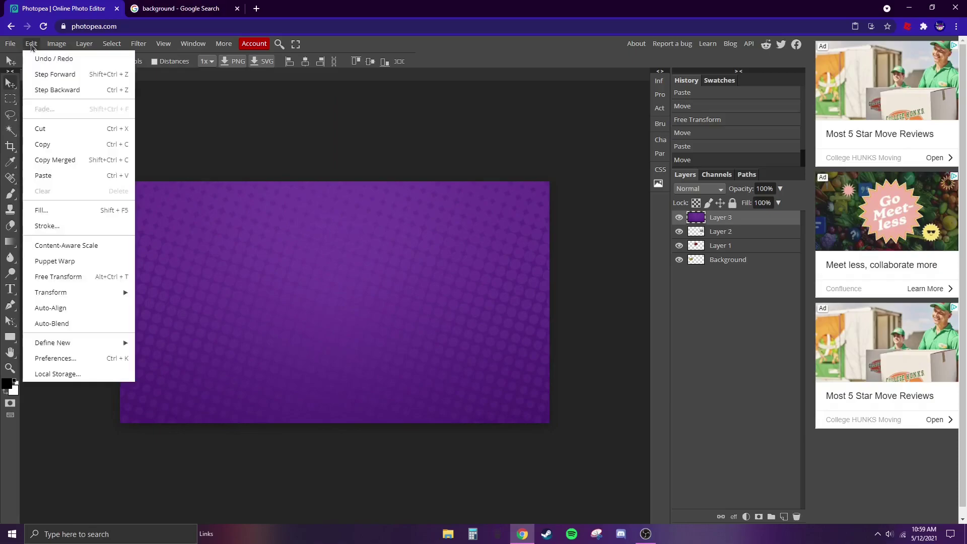
mouse_move(126, 291)
click(167, 312)
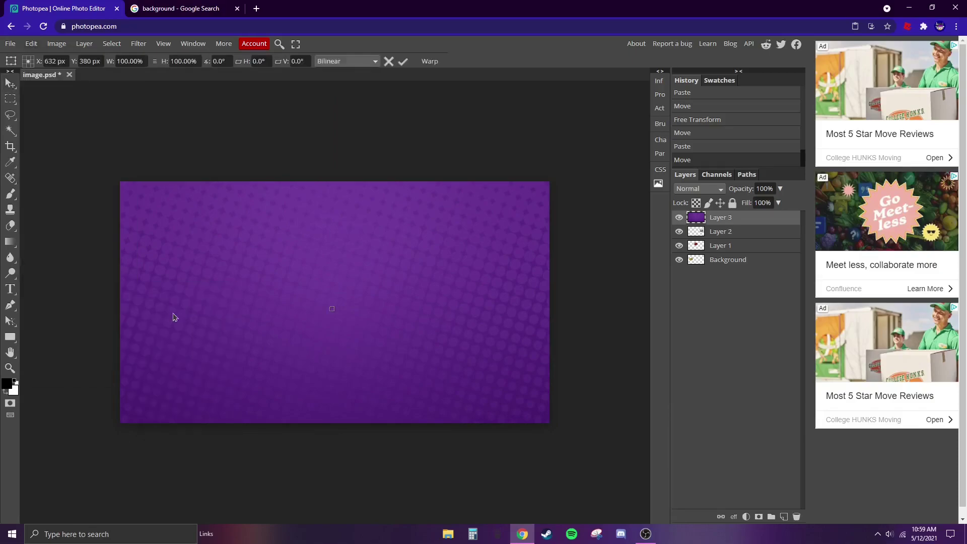
drag(83, 105, 460, 388)
drag(399, 367, 182, 229)
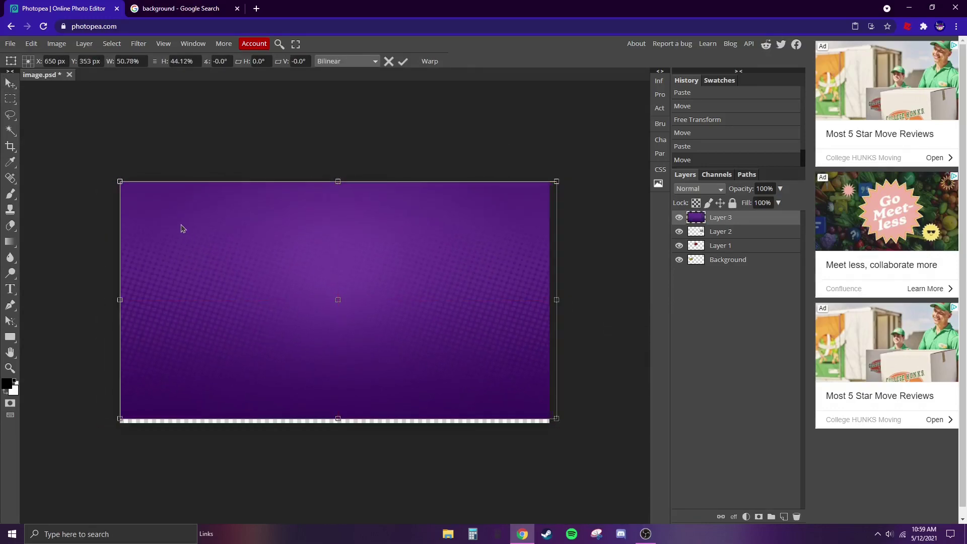
drag(553, 299, 550, 299)
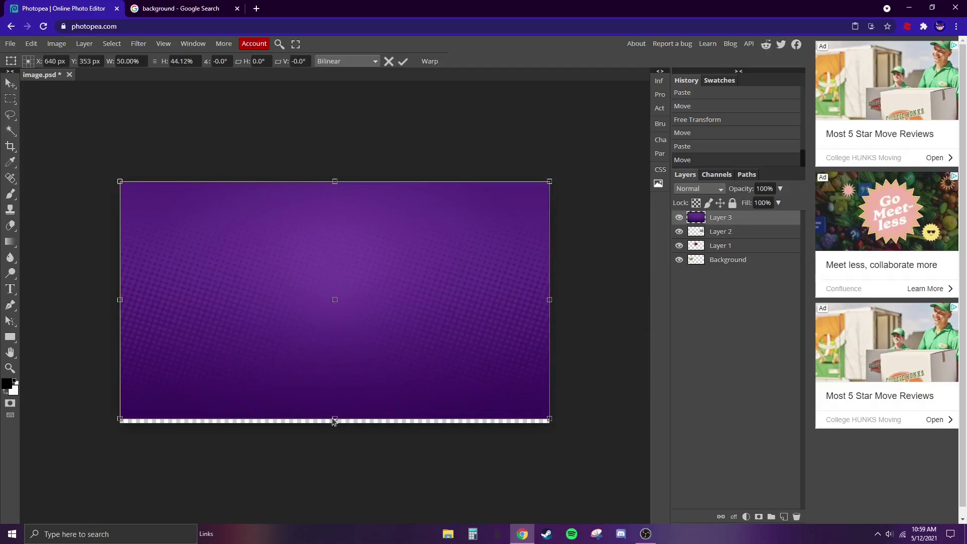
drag(334, 417, 335, 421)
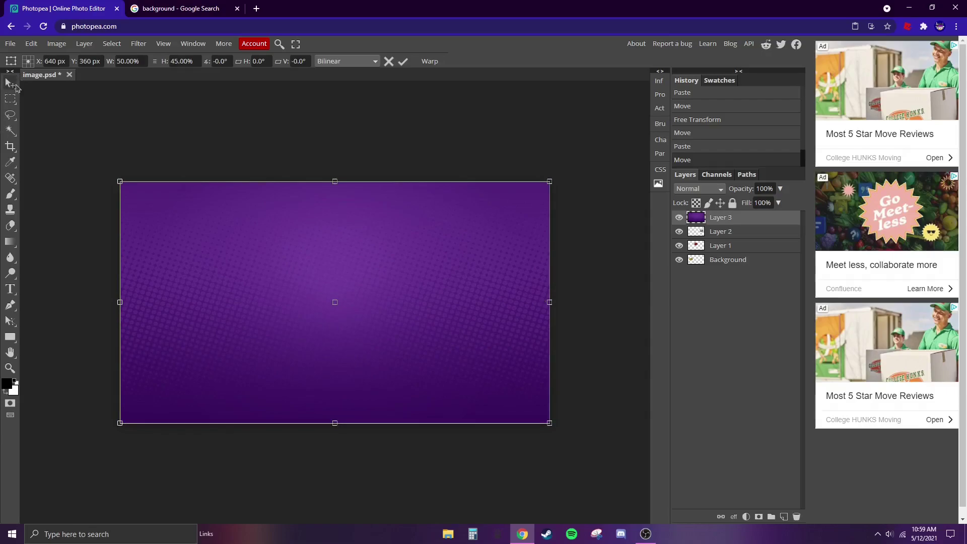
key(Return)
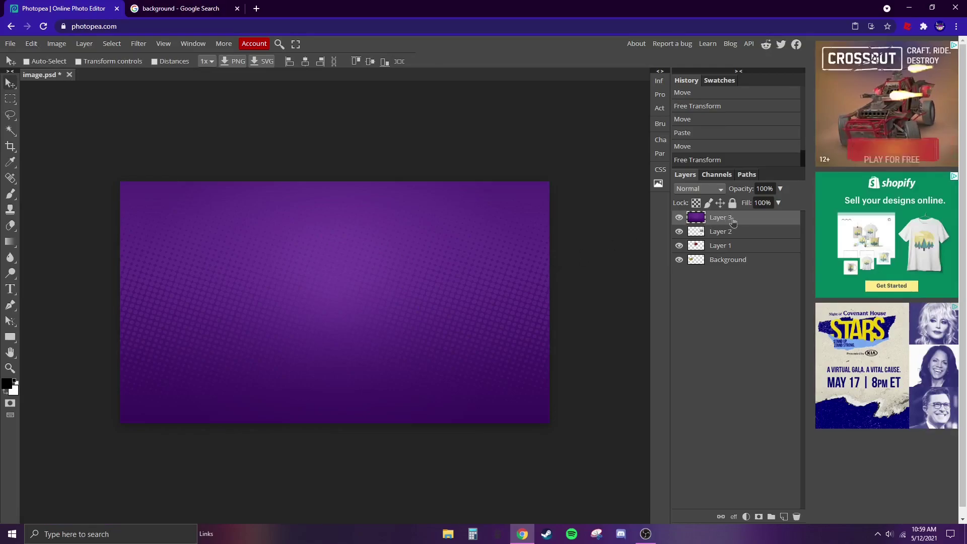
Move the purple background layer beneath all the crown layers.
mouse_move(756, 219)
mouse_down()
mouse_move(763, 256)
mouse_move(759, 217)
mouse_up()
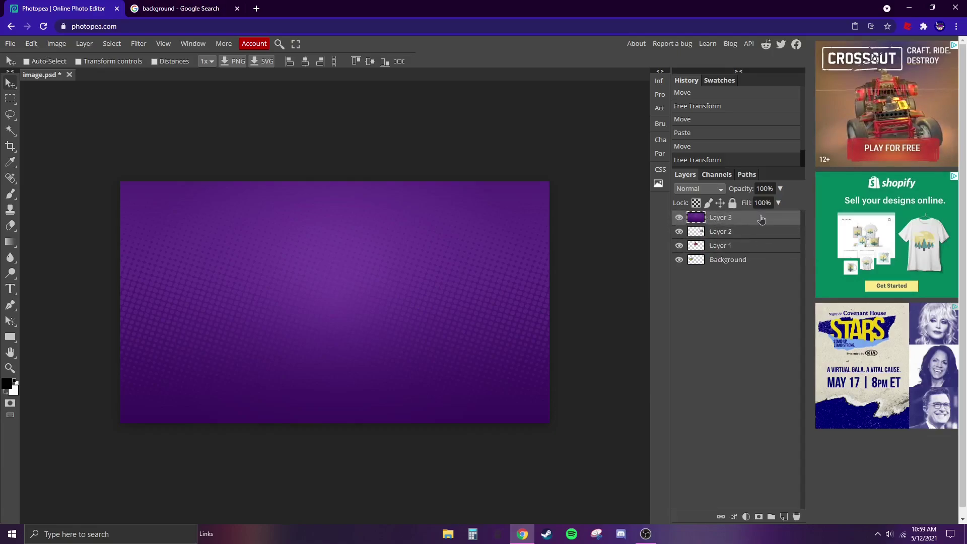
drag(767, 221, 774, 274)
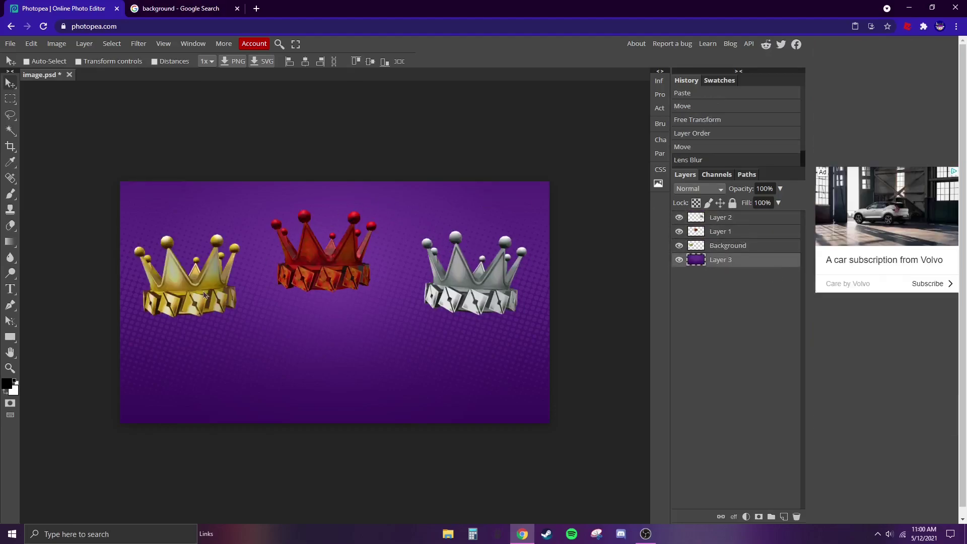
Add a white Outer Glow with a size of 10 px to the gold crown on the Background layer.
click(736, 223)
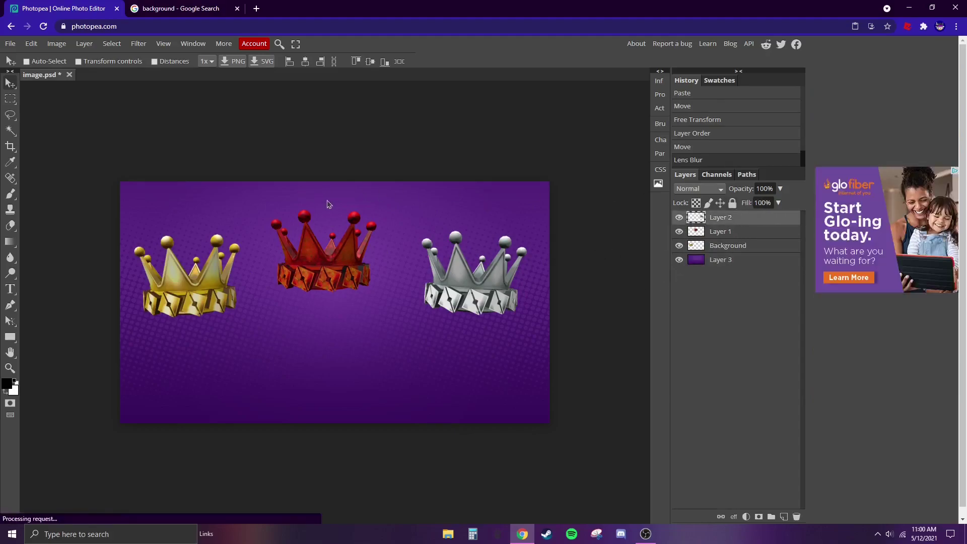
click(763, 250)
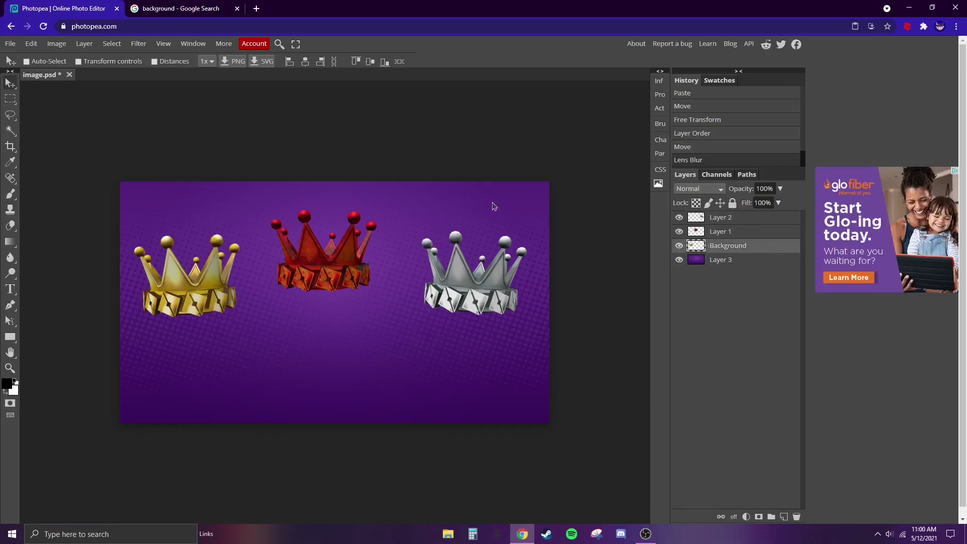
click(112, 44)
mouse_move(86, 44)
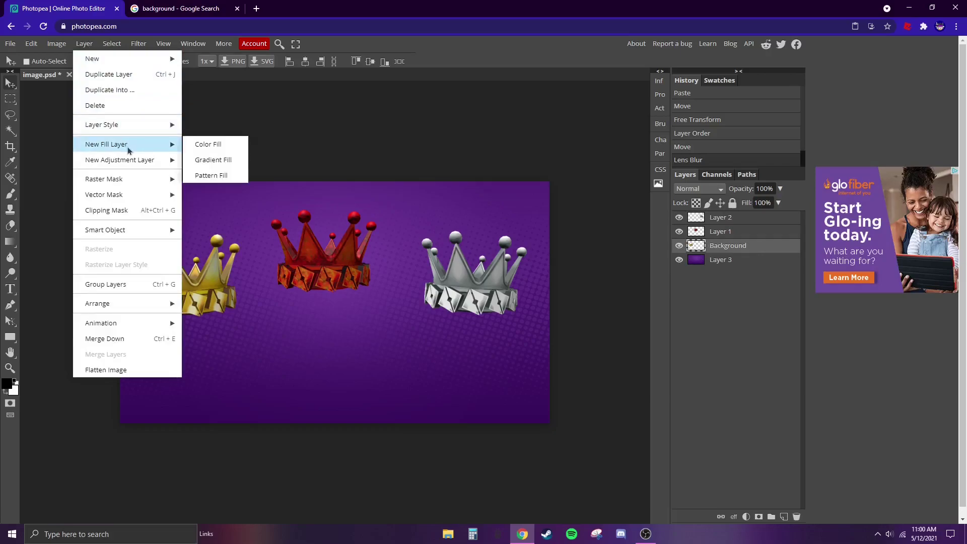
mouse_move(126, 129)
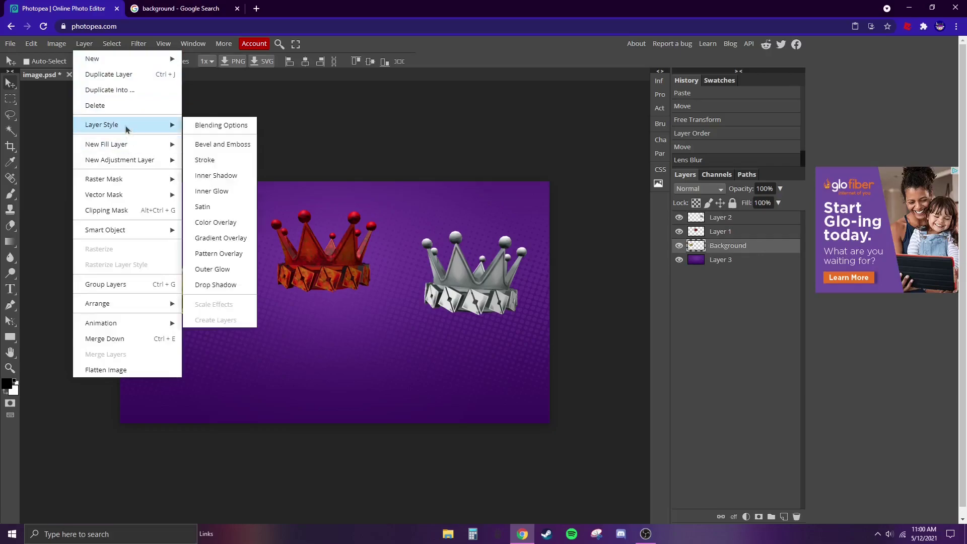
click(221, 269)
drag(271, 131, 568, 176)
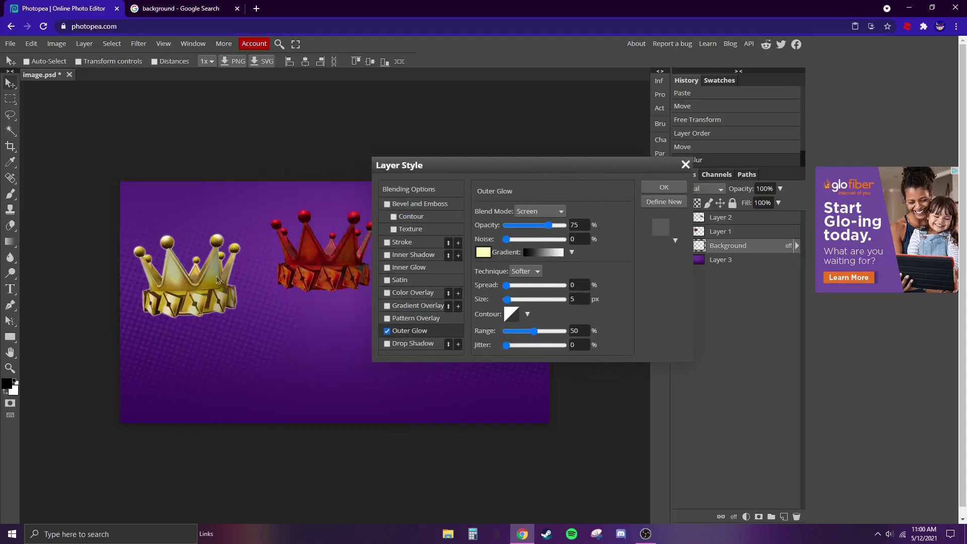
click(478, 251)
drag(211, 230, 95, 191)
click(336, 332)
mouse_move(507, 299)
mouse_down()
mouse_move(553, 301)
mouse_move(510, 308)
mouse_up()
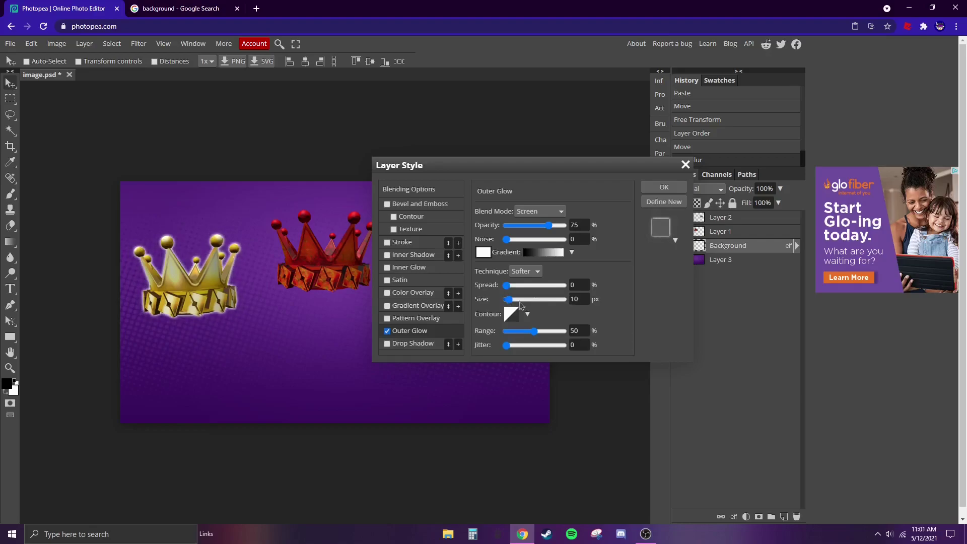
click(663, 187)
Apply the same white Outer Glow to the red crown on Layer 1.
click(747, 233)
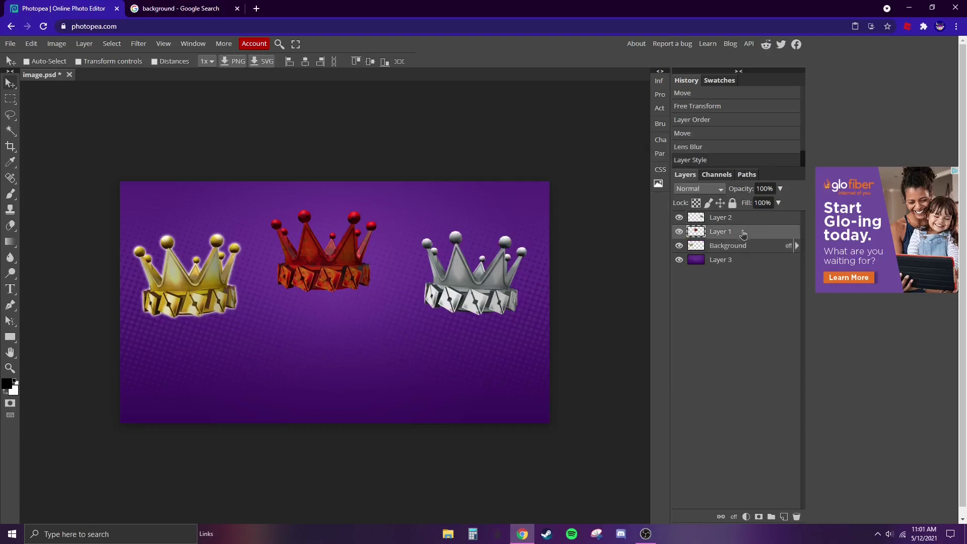
click(84, 43)
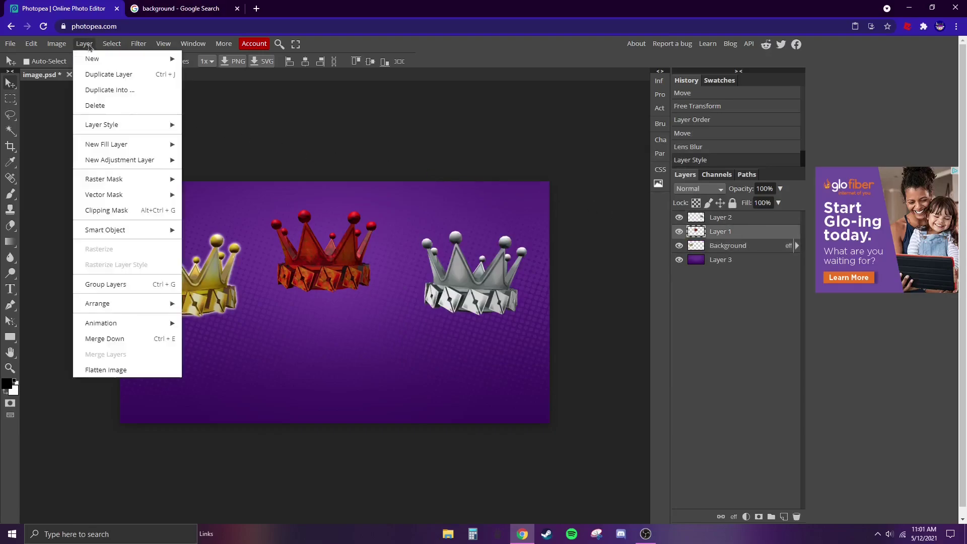
click(216, 123)
click(663, 187)
click(748, 247)
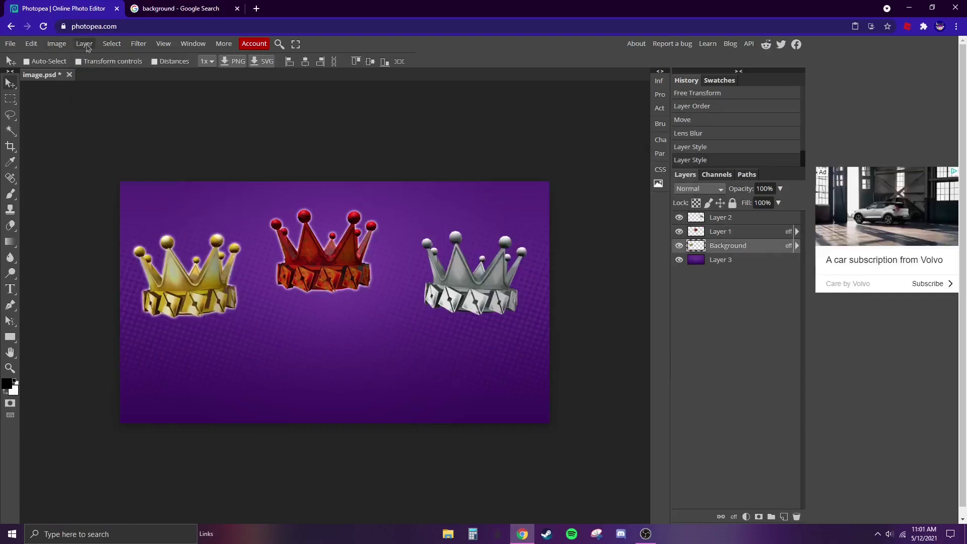
click(84, 43)
mouse_move(126, 124)
click(202, 236)
click(665, 187)
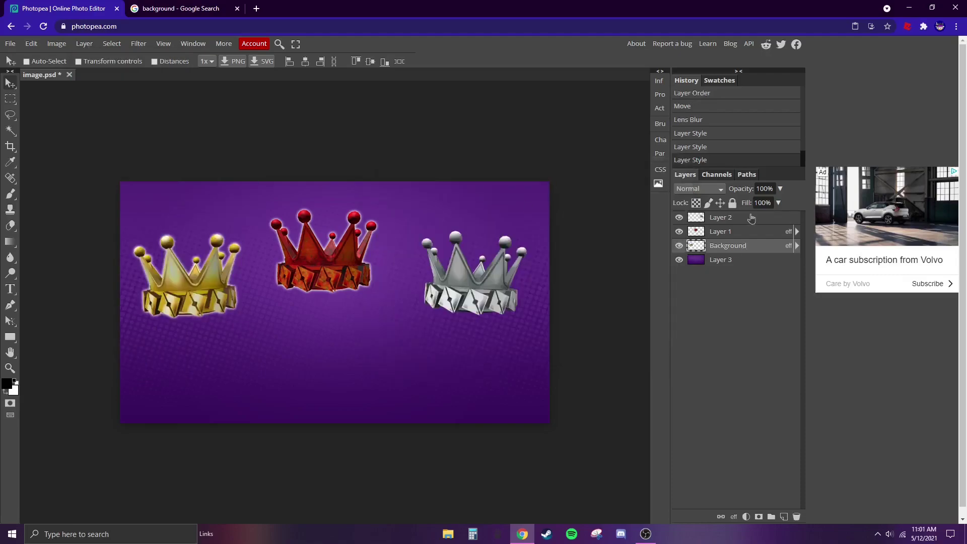
Apply the same white Outer Glow to the silver crown on Layer 2, and nudge the red crown slightly to the right.
click(750, 217)
click(84, 43)
click(203, 235)
click(664, 187)
click(749, 232)
drag(594, 290, 597, 292)
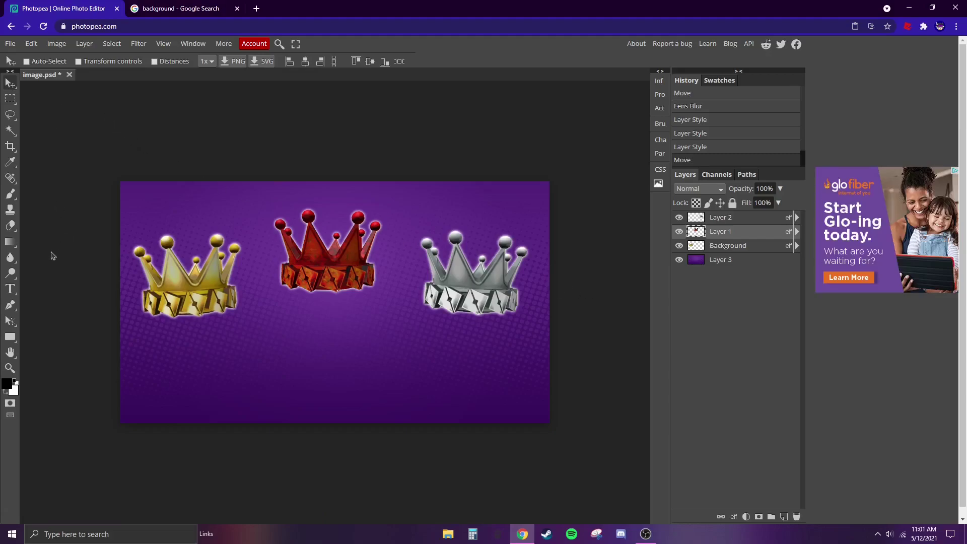
Add the text "How To Get These Crowns" below the red crown, near the lower edge of the canvas.
click(763, 220)
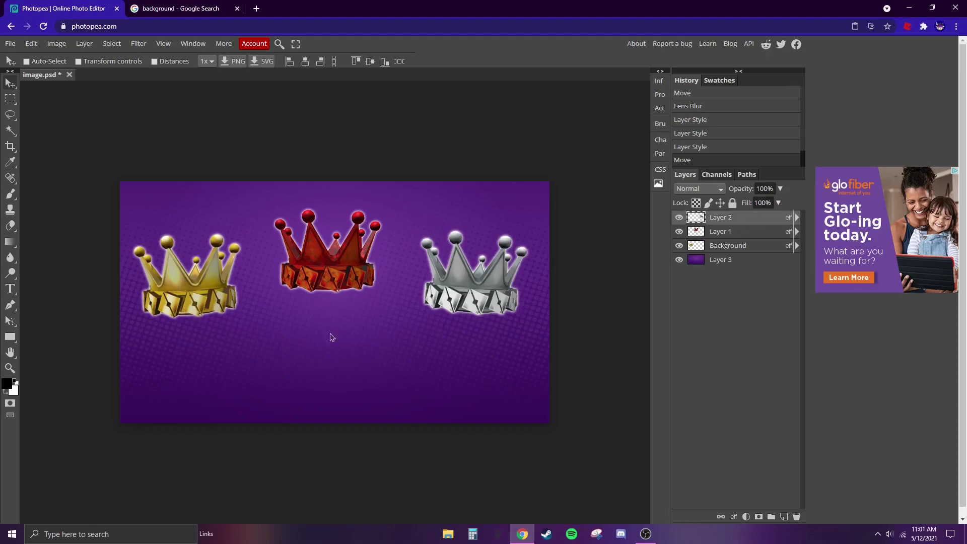
click(10, 288)
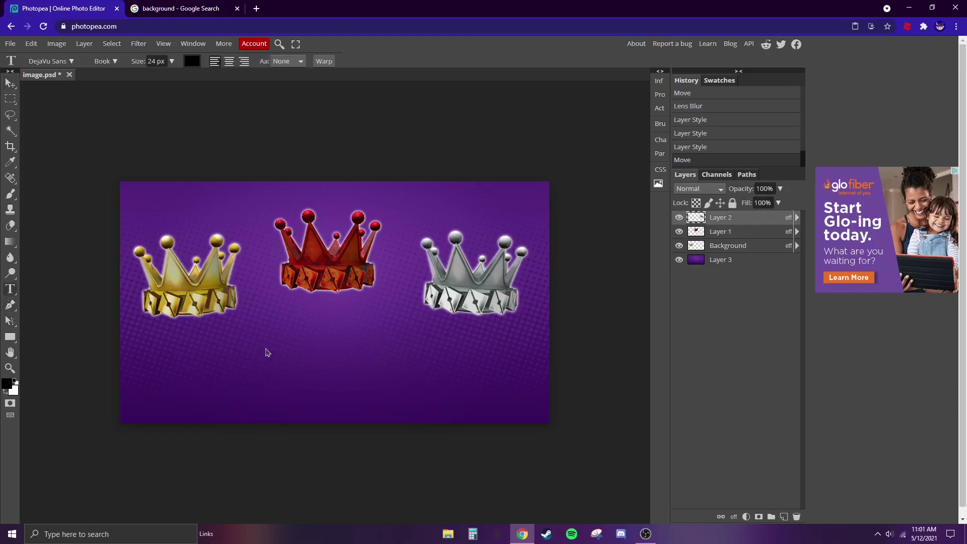
click(272, 378)
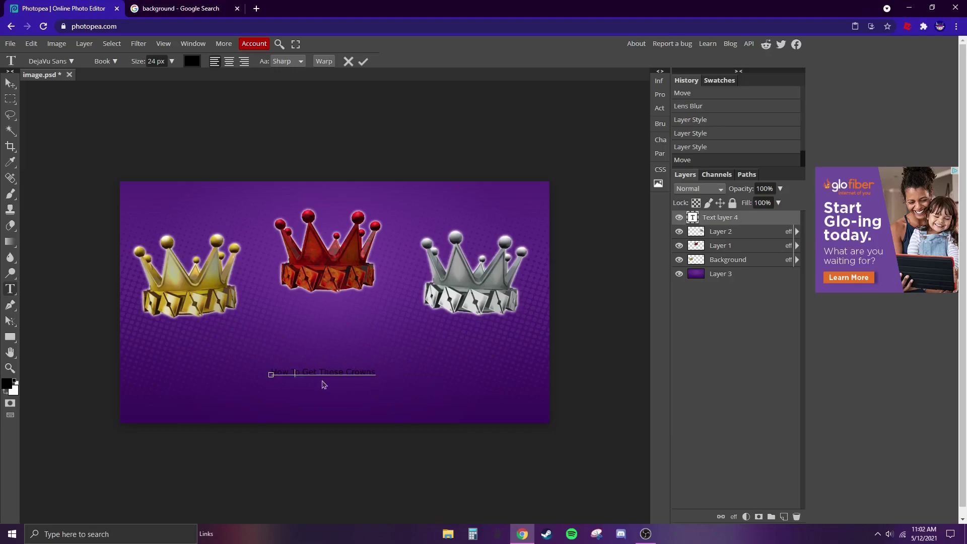
Change the color of the whole "How To Get These Crowns" title to white (ffffff).
drag(374, 371, 253, 372)
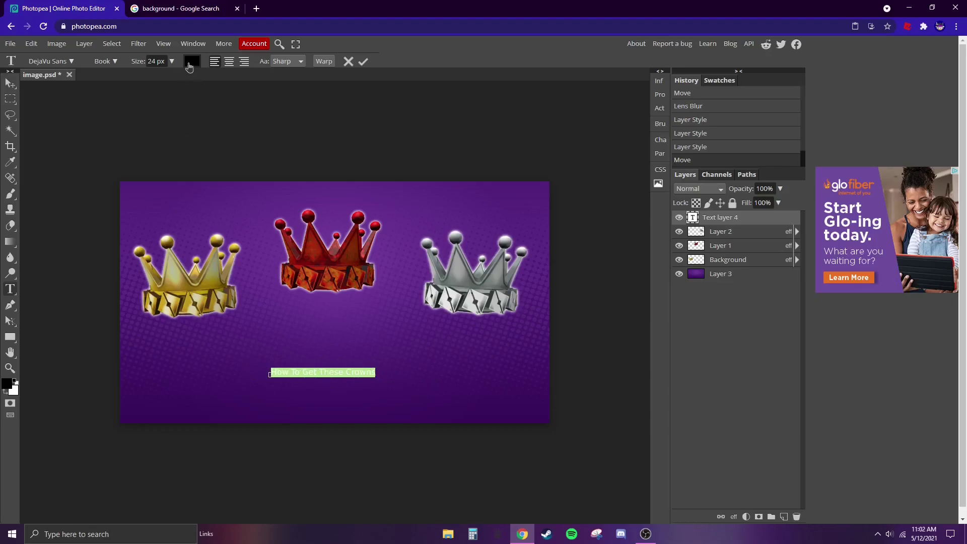
click(190, 62)
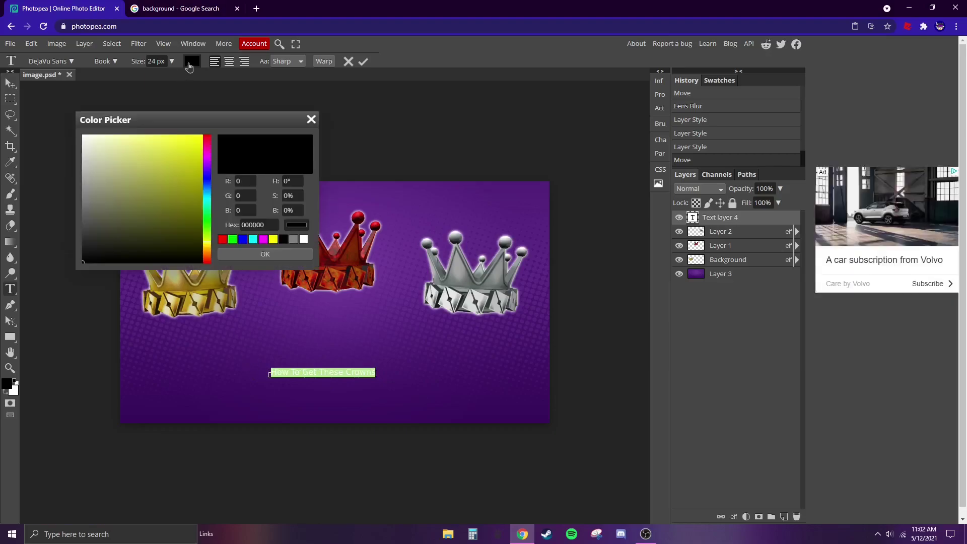
click(303, 239)
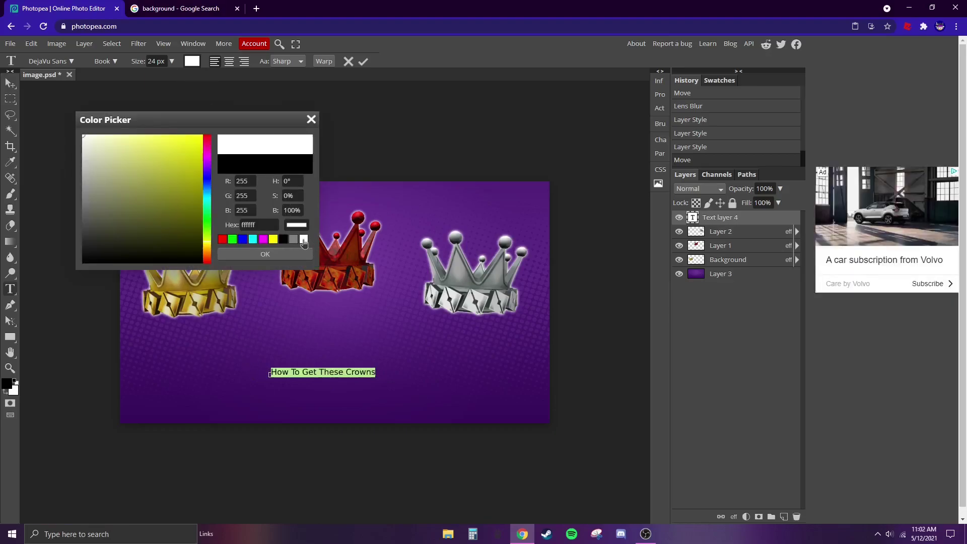
click(265, 254)
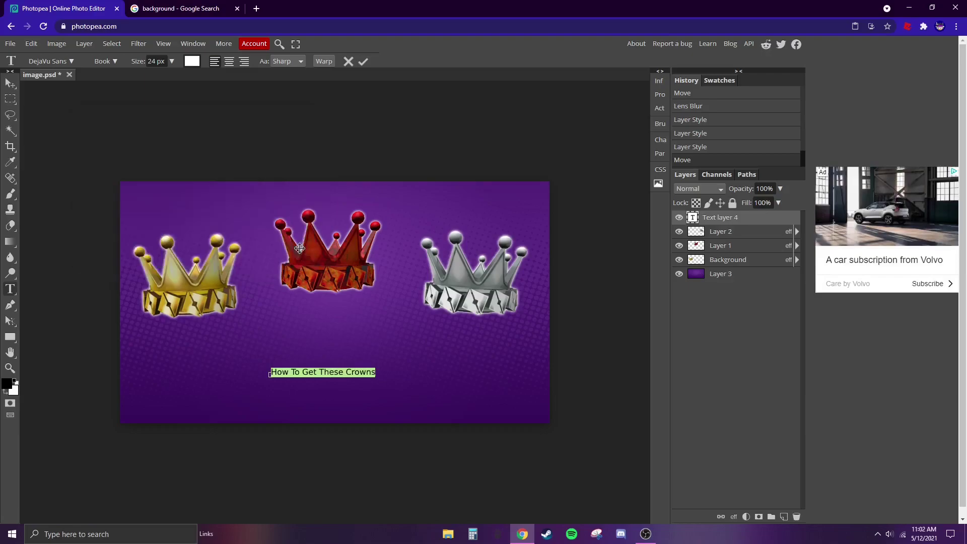
Set the title text's font to Erica One and commit the text edit.
click(57, 61)
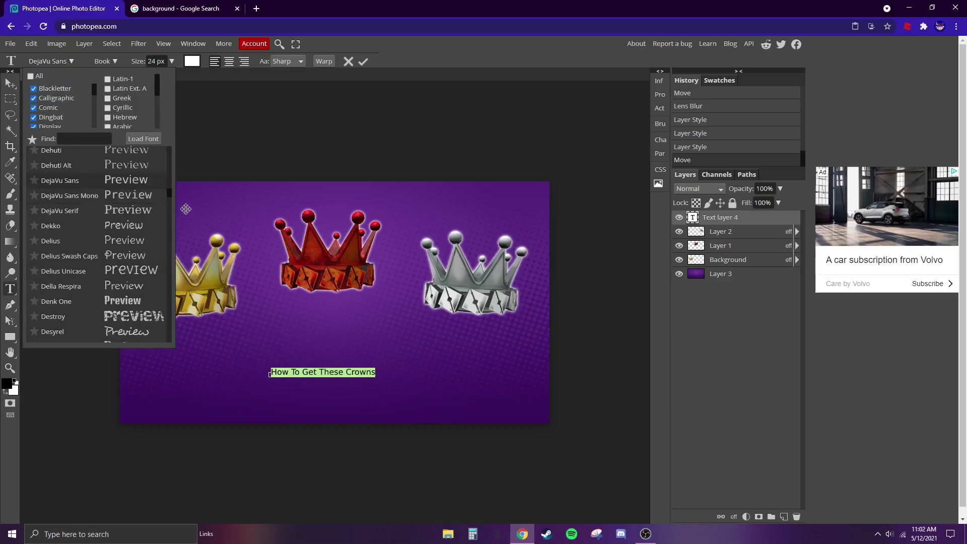
drag(169, 195, 154, 178)
click(84, 139)
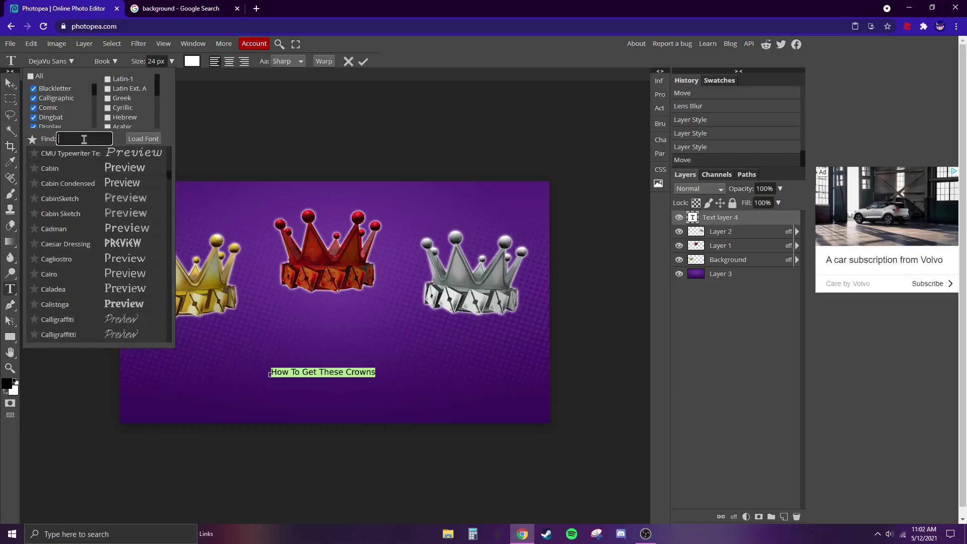
text(eric)
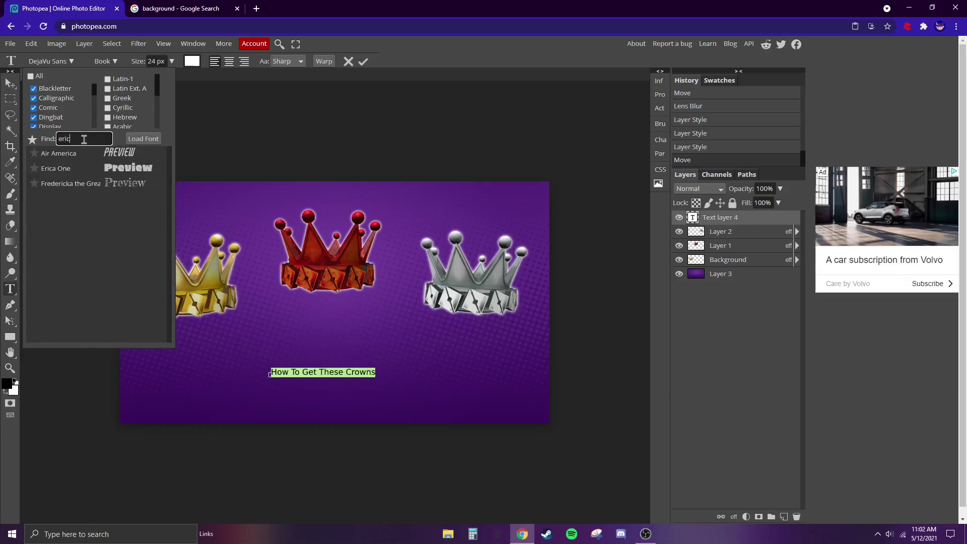
click(73, 166)
key(Escape)
Scale the title to about 927 × 87 px and center it horizontally beneath the crowns.
key(v)
click(182, 309)
click(31, 43)
mouse_move(63, 294)
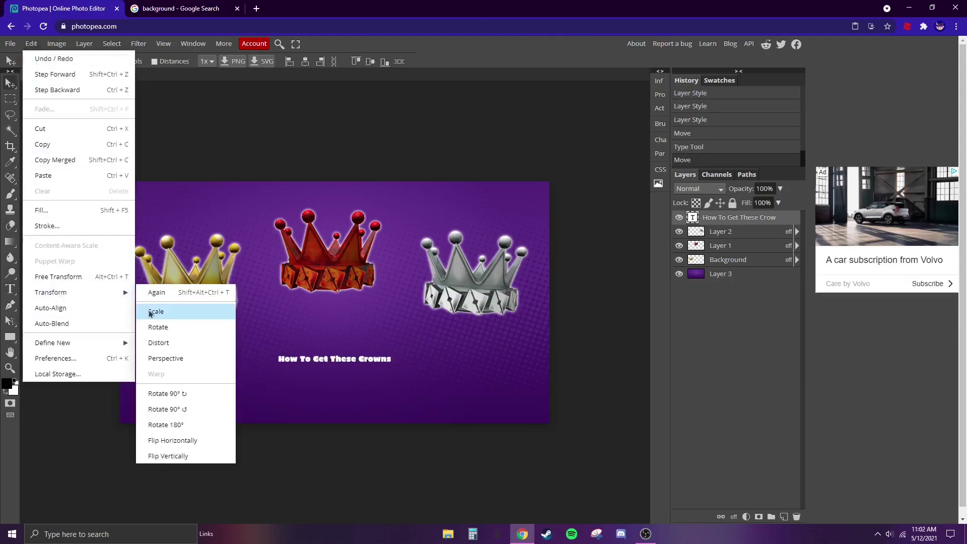
click(176, 316)
drag(335, 362, 334, 385)
drag(278, 370, 147, 371)
drag(392, 370, 459, 368)
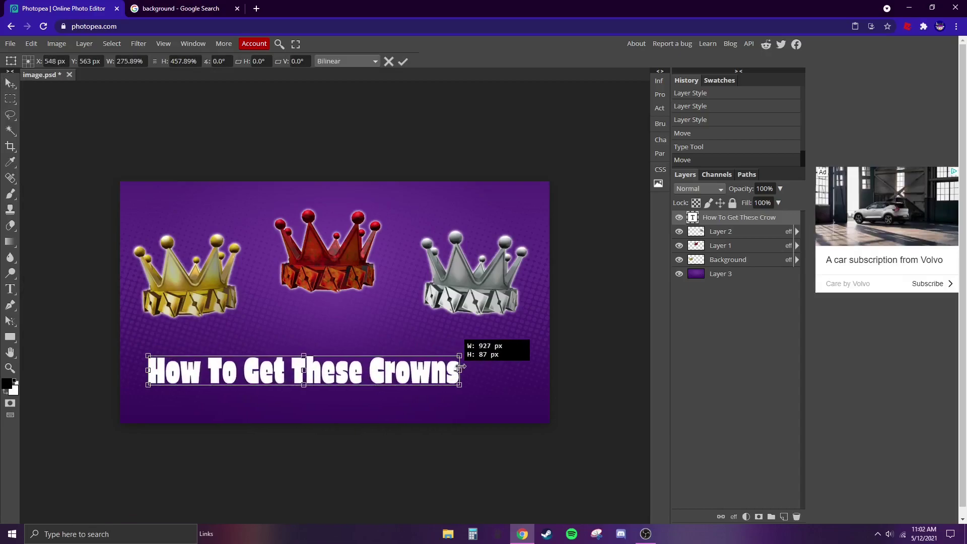
key(Return)
drag(270, 347, 304, 348)
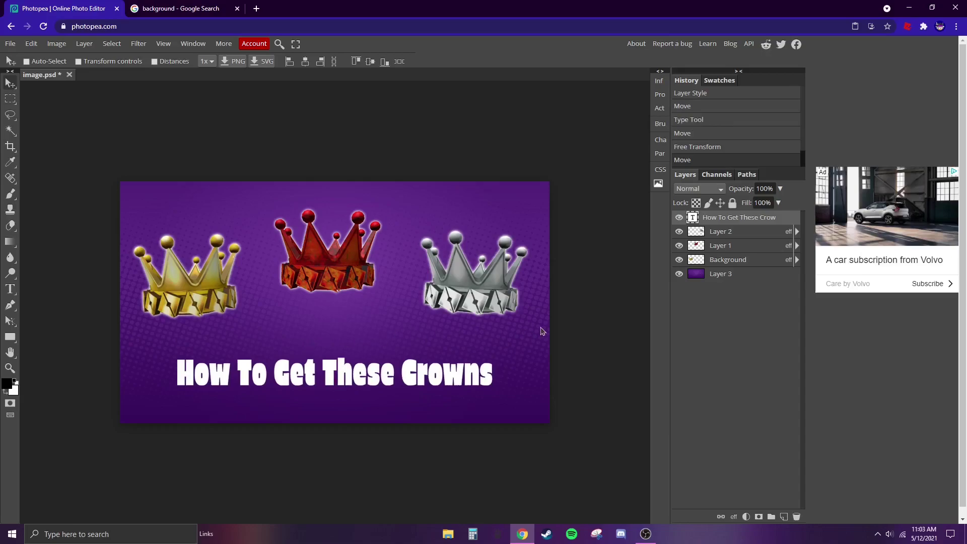
drag(407, 371, 410, 374)
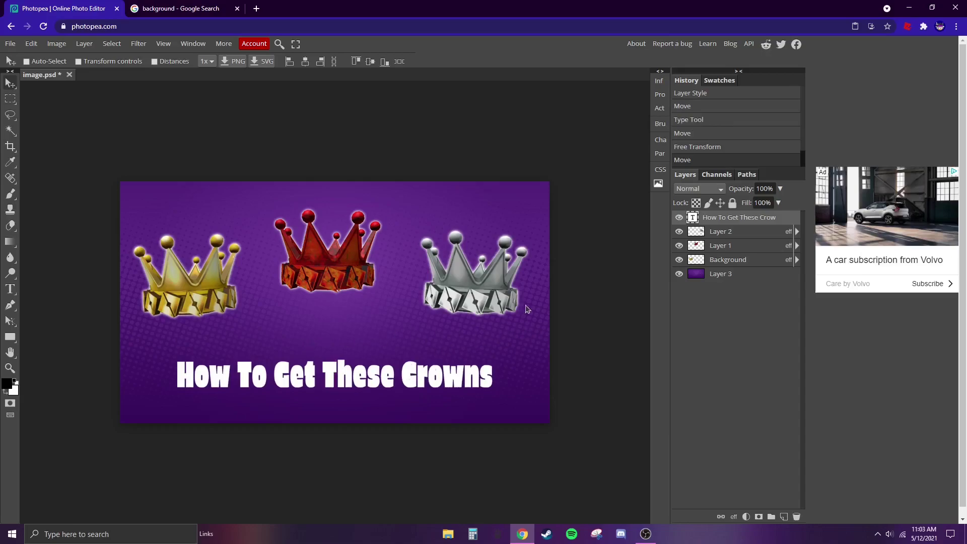
Add a white Outer Glow to the title text layer and reduce the glow's size.
click(84, 43)
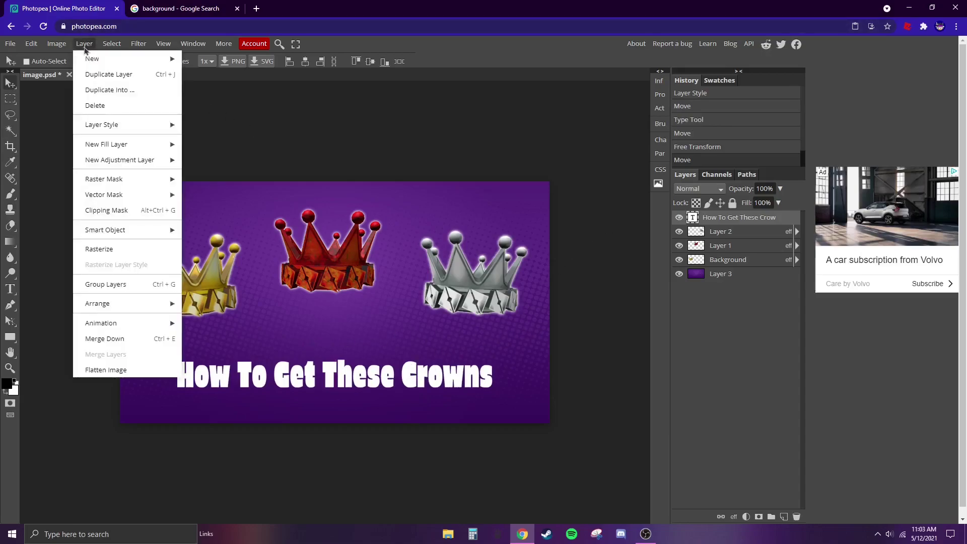
click(212, 265)
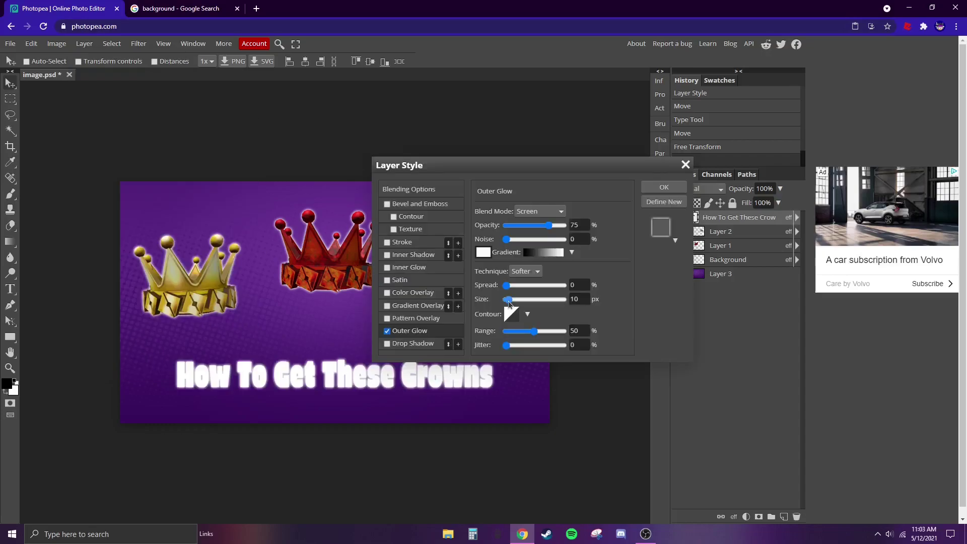
drag(508, 301, 506, 301)
click(664, 187)
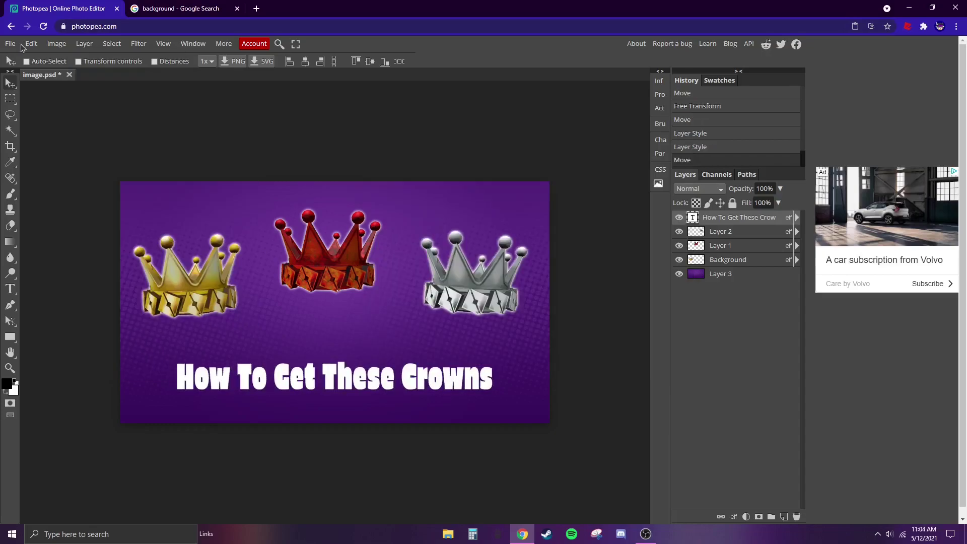
Slightly reduce the title's height and move it up a little toward the crowns.
click(31, 43)
mouse_move(78, 293)
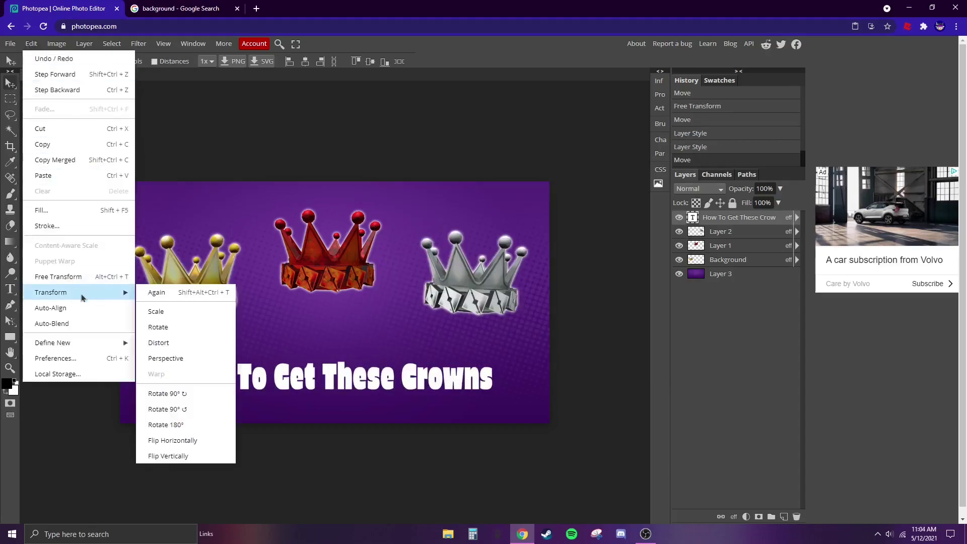
click(158, 311)
drag(336, 361, 336, 366)
key(Return)
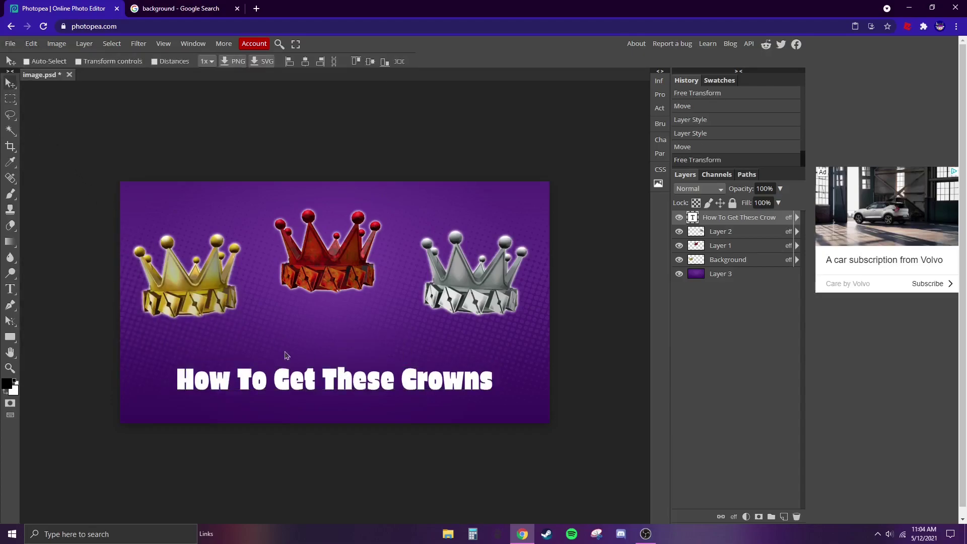
drag(297, 366, 297, 378)
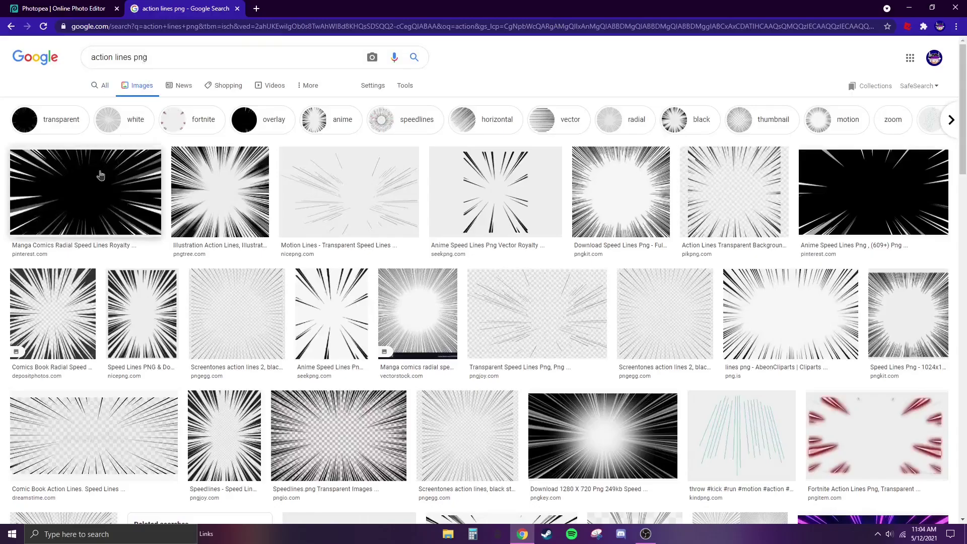
Copy the black radial speed lines picture from the "action lines png" image results and paste it into the Photopea thumbnail.
click(103, 202)
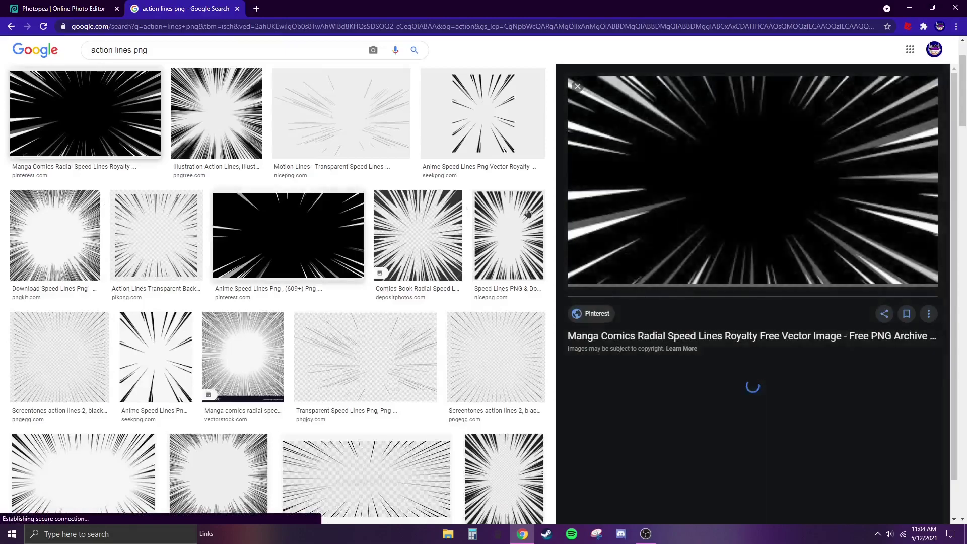
right_click(696, 197)
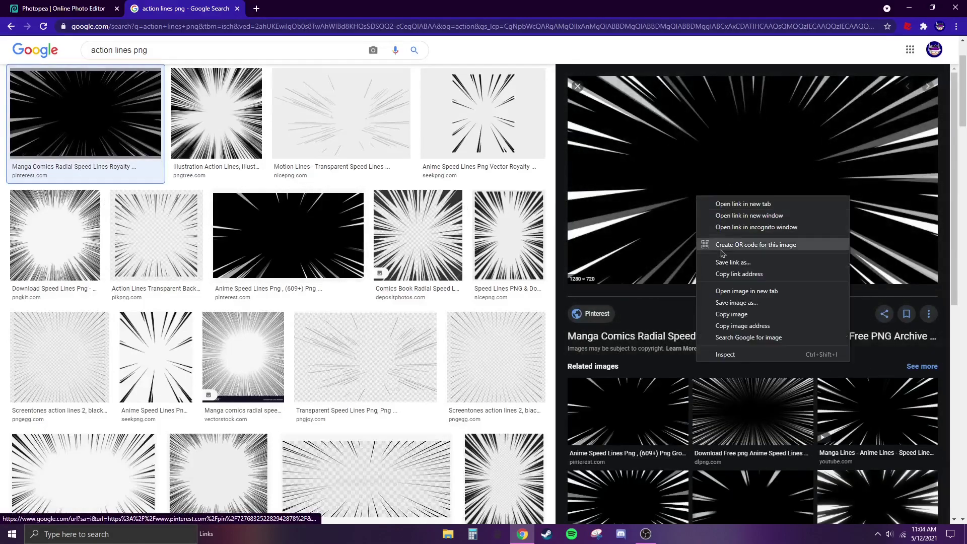
click(715, 314)
click(4, 5)
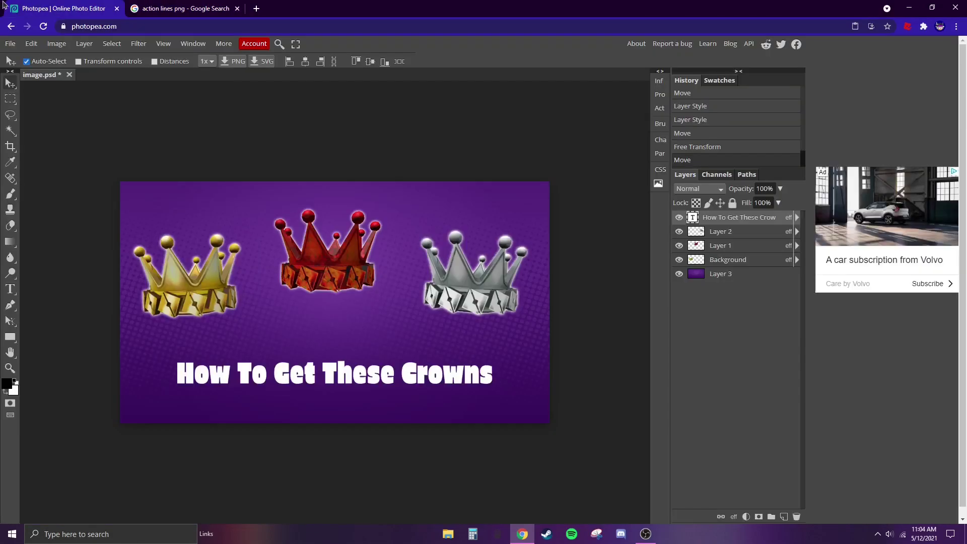
key(ctrl+v)
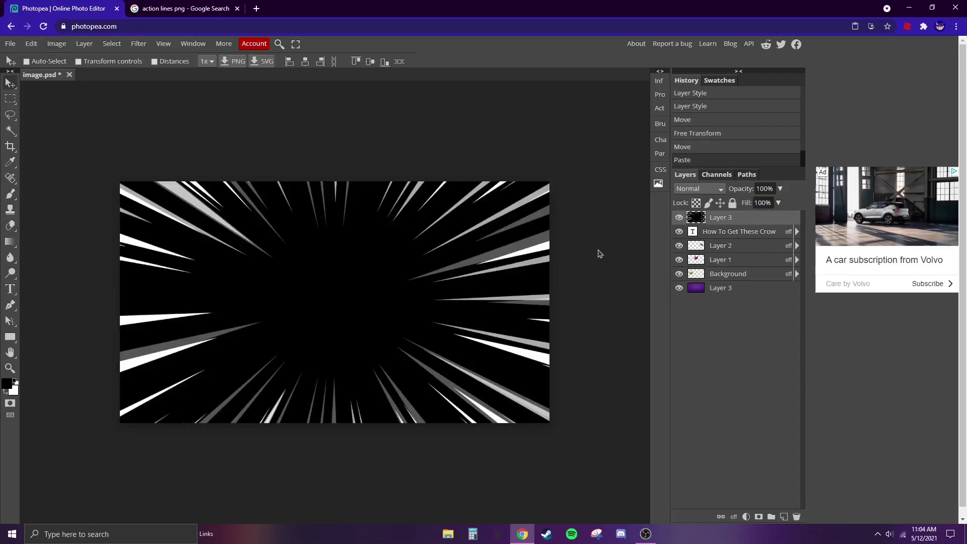
Delete the black areas of the pasted speed lines layer using a Color Range selection with Fuzziness 200, and clear the selection.
click(111, 50)
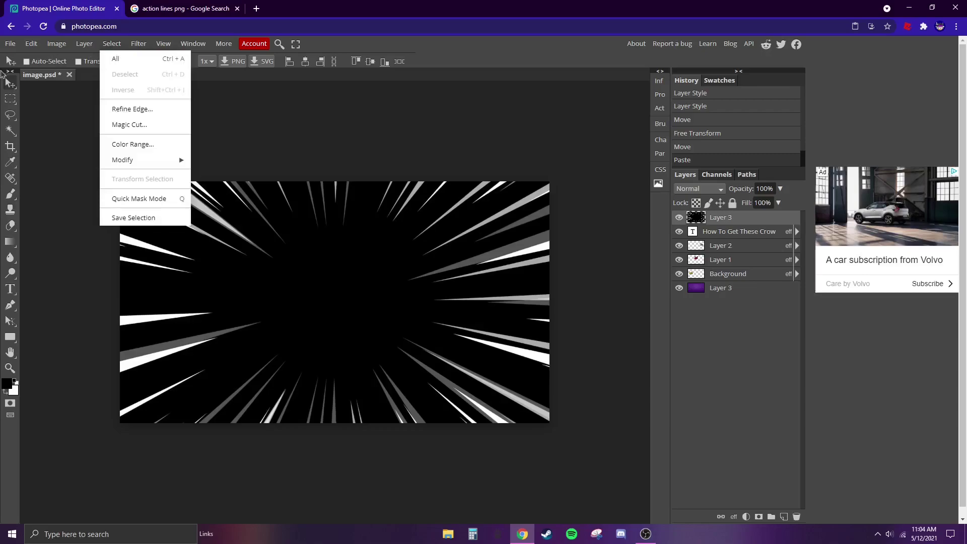
click(112, 44)
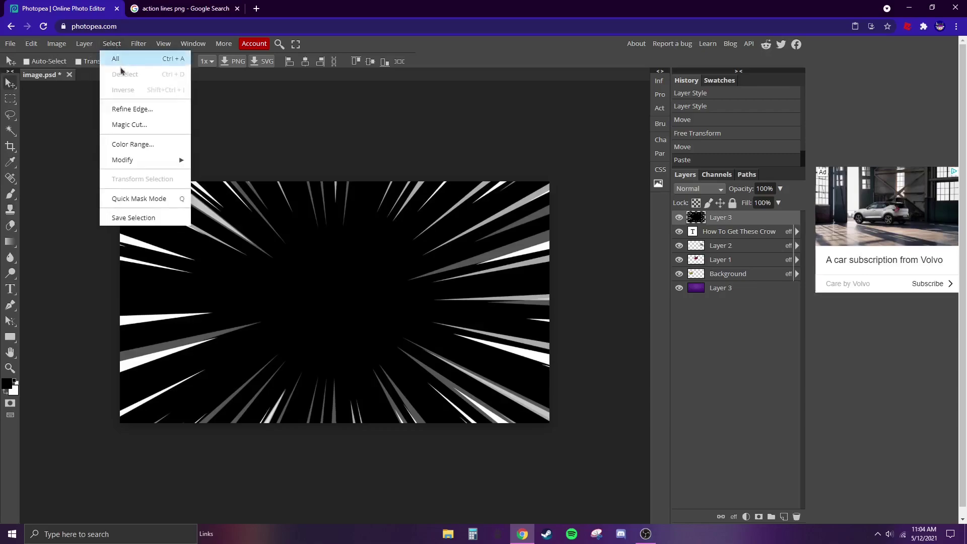
click(138, 146)
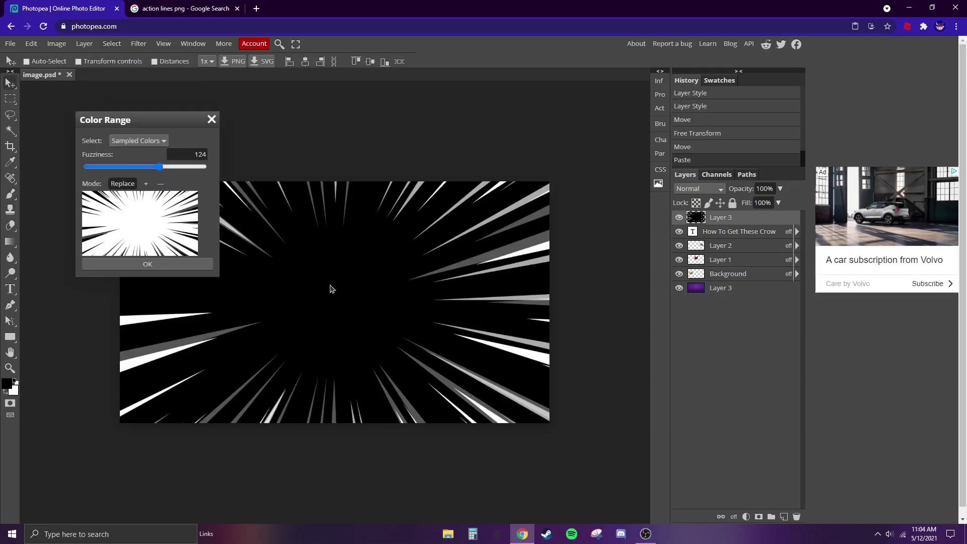
drag(159, 167, 212, 166)
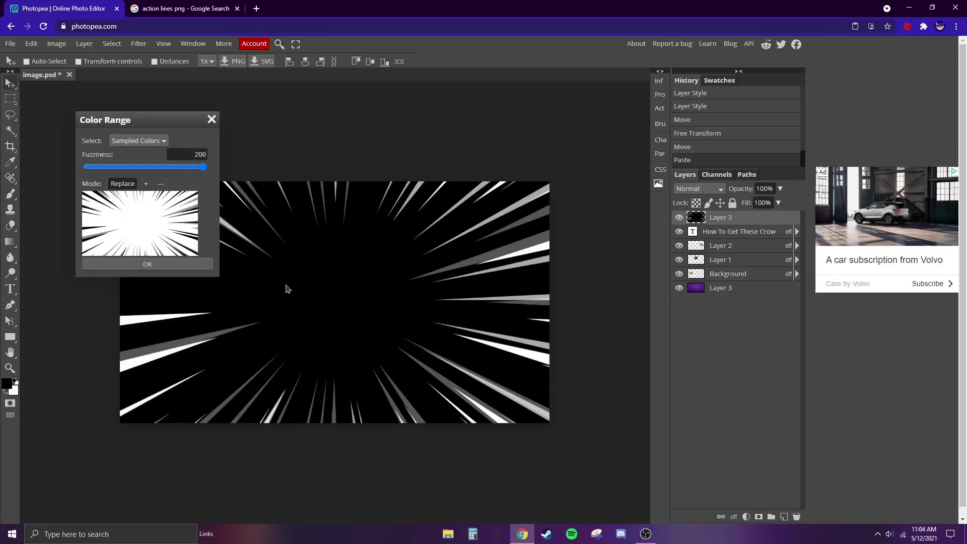
click(146, 363)
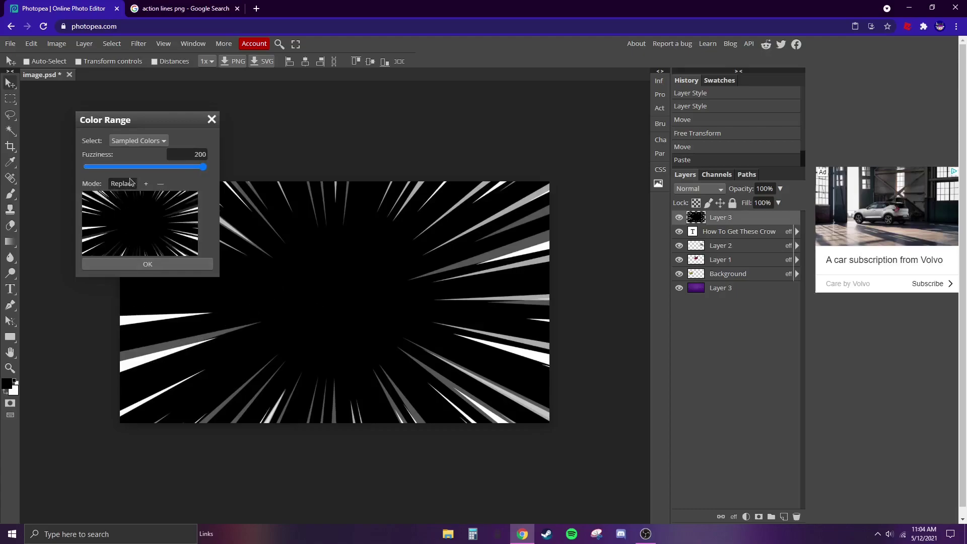
click(325, 290)
drag(202, 168, 212, 169)
click(179, 265)
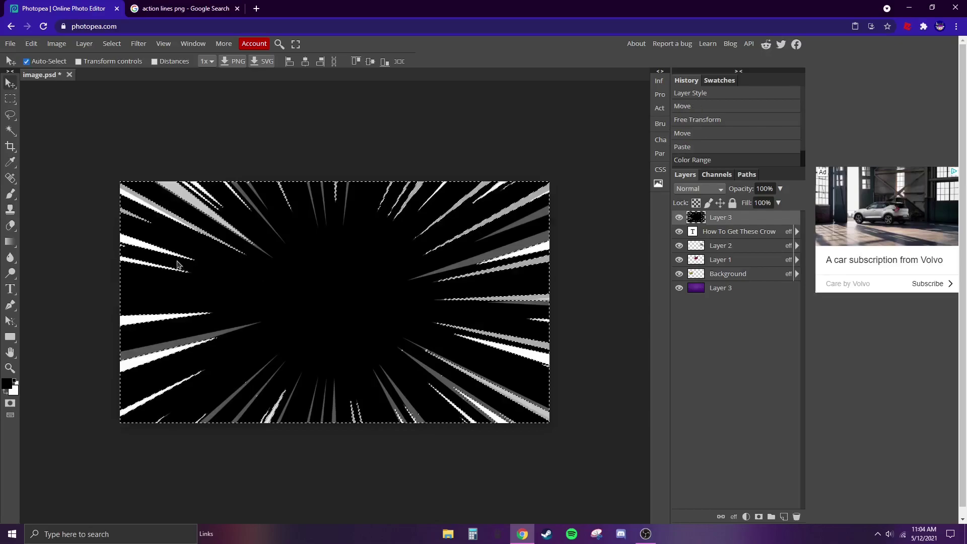
key(Delete)
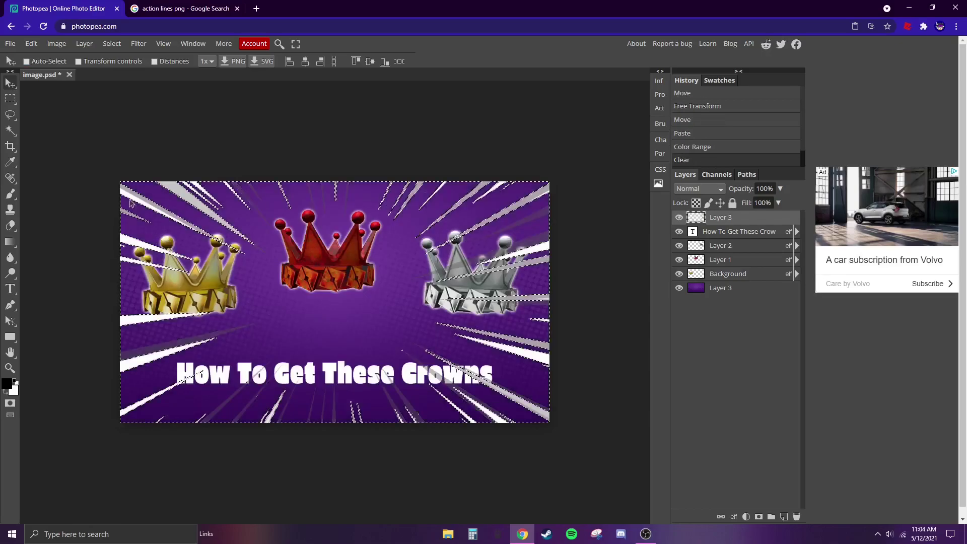
click(10, 99)
click(27, 93)
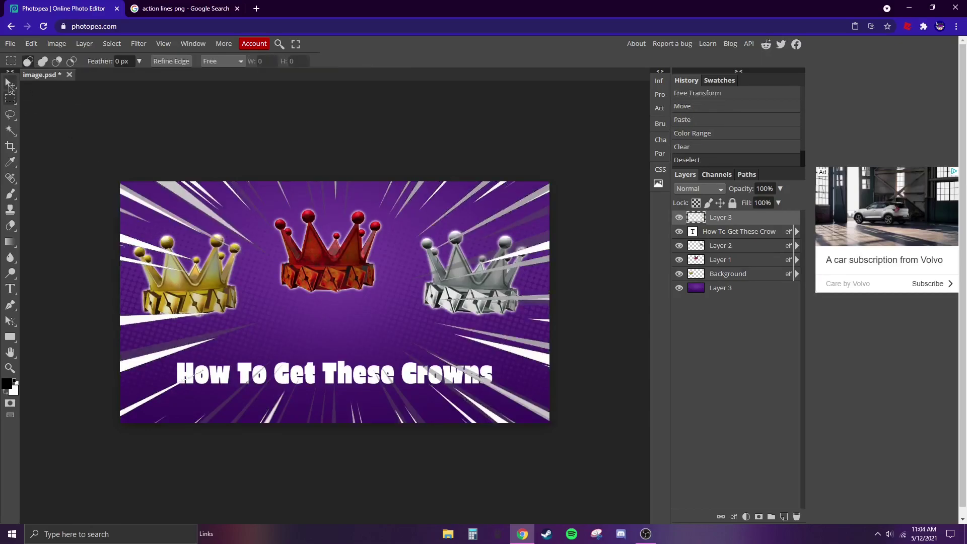
Place the speed lines layer directly above the purple background, behind the crowns, and invert its colors.
click(10, 83)
drag(734, 221, 736, 285)
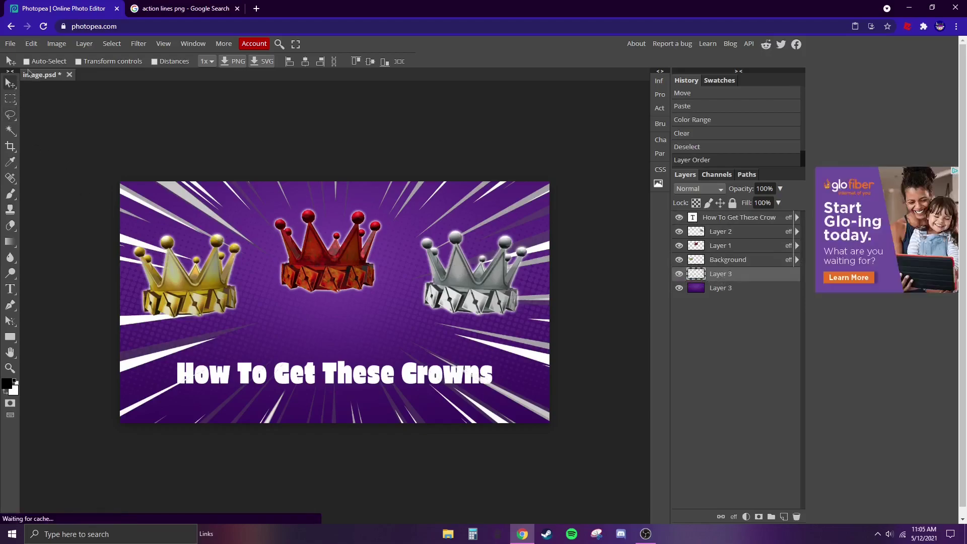
click(56, 44)
mouse_move(53, 59)
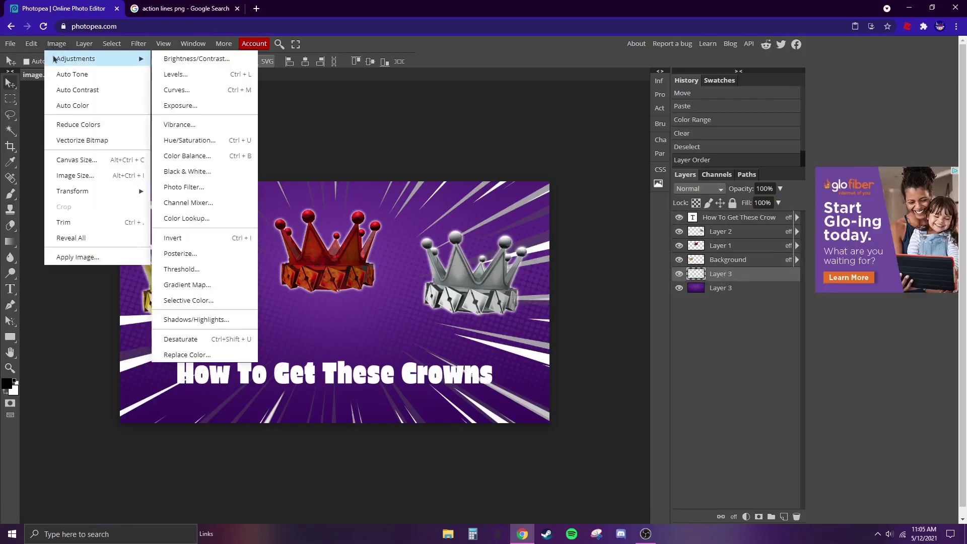
click(197, 237)
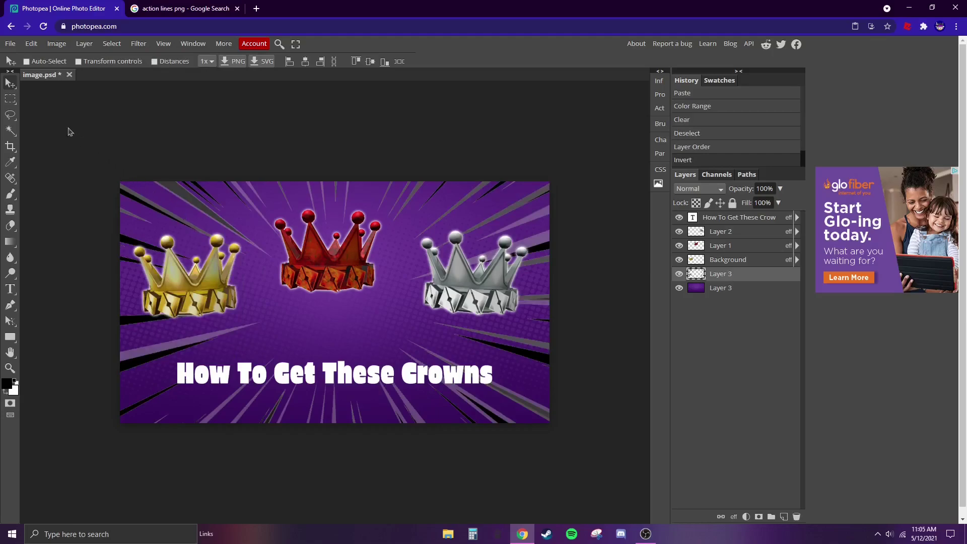
Enlarge the speed lines beyond the canvas edges so they start farther from the center.
click(31, 44)
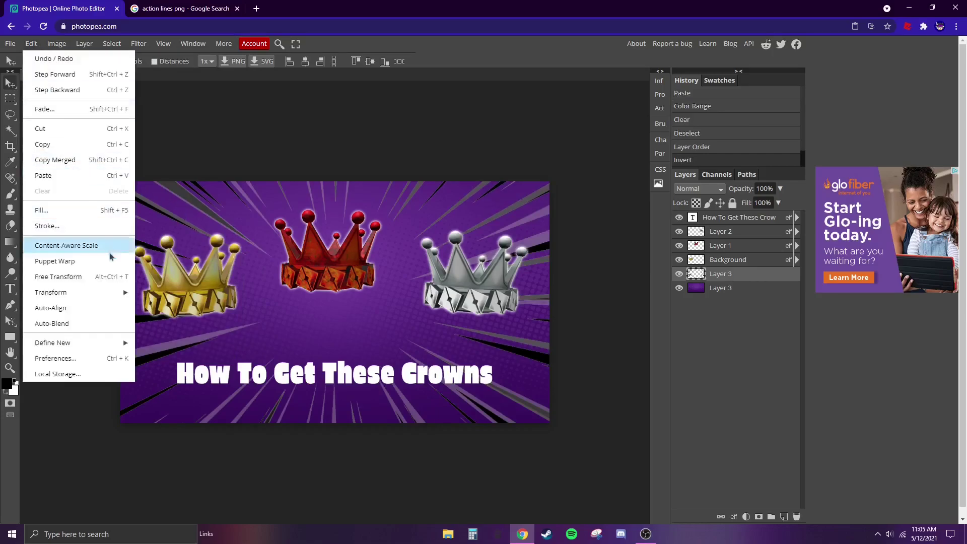
click(61, 294)
drag(334, 180, 334, 128)
drag(121, 274, 23, 274)
key(Return)
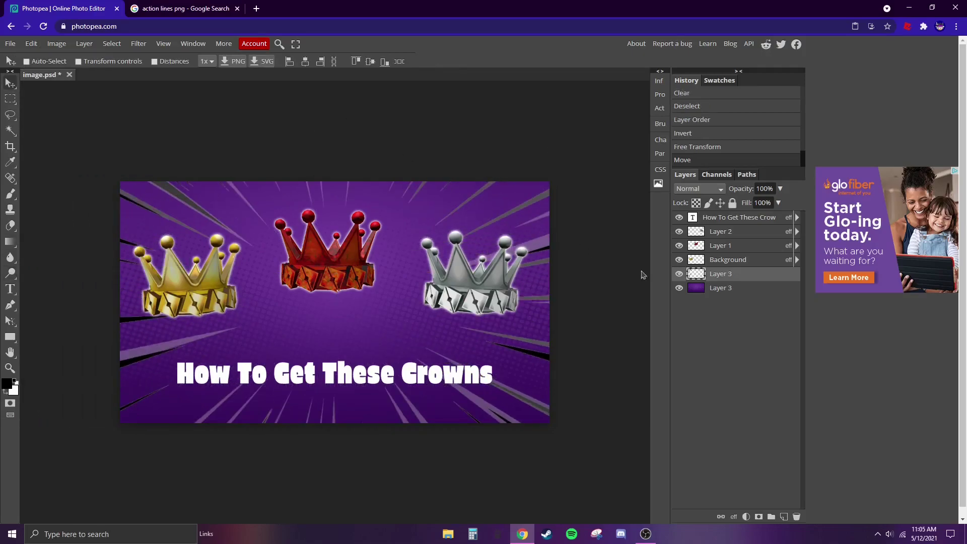
Replace the title with "How To Get These" in the white JungleFever font and center it below the crowns.
click(740, 219)
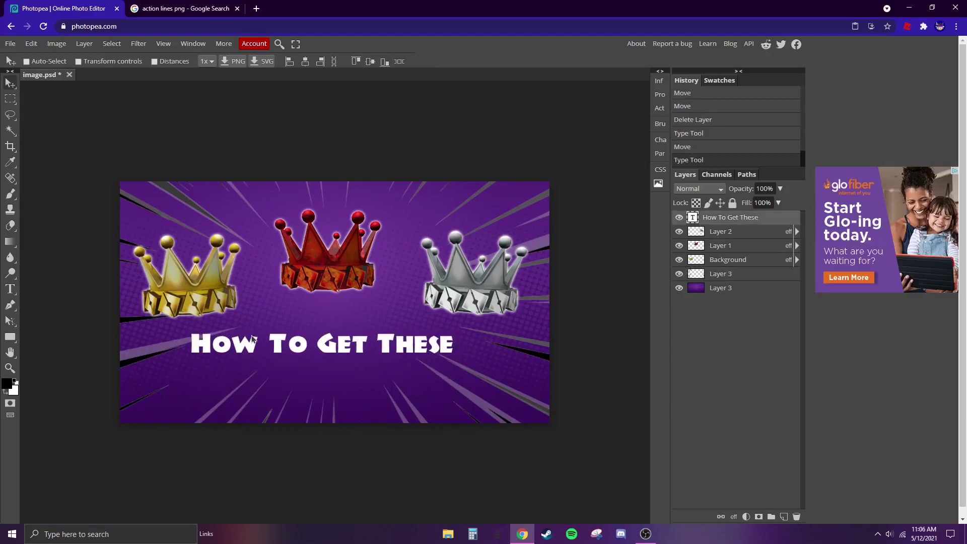
mouse_move(256, 336)
mouse_down()
mouse_move(269, 333)
mouse_move(268, 346)
mouse_up()
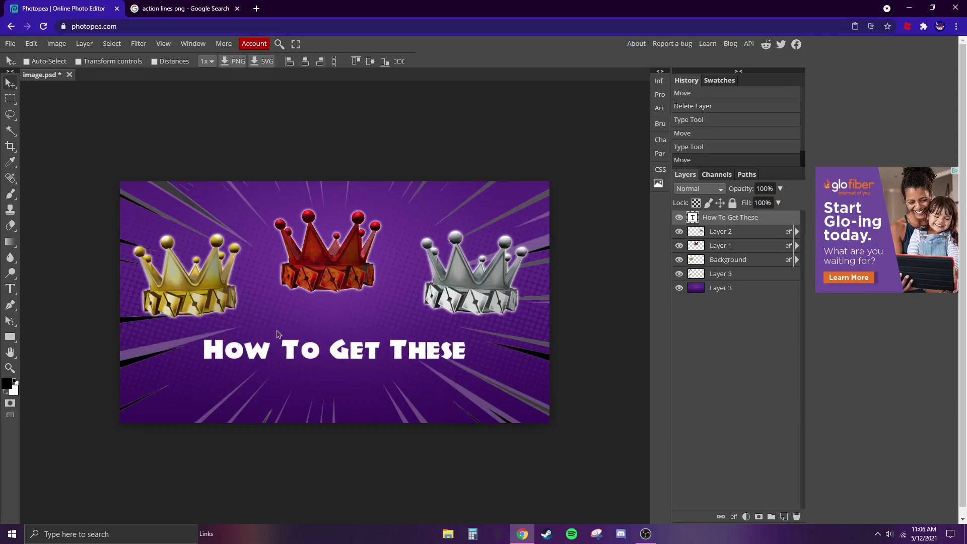
Copy the title text through a rectangular selection, paste it as a new layer, and place the copy directly beneath the text layer.
click(11, 100)
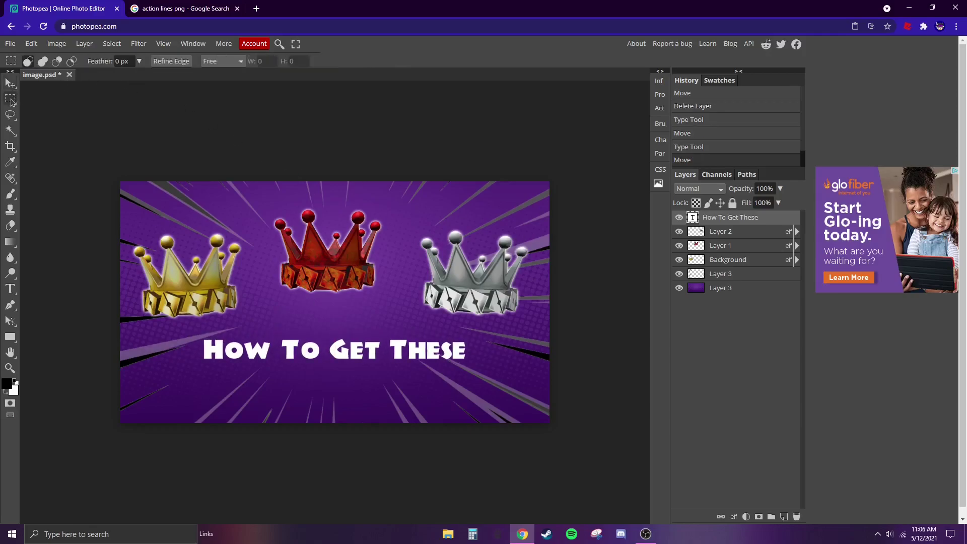
drag(194, 332, 488, 372)
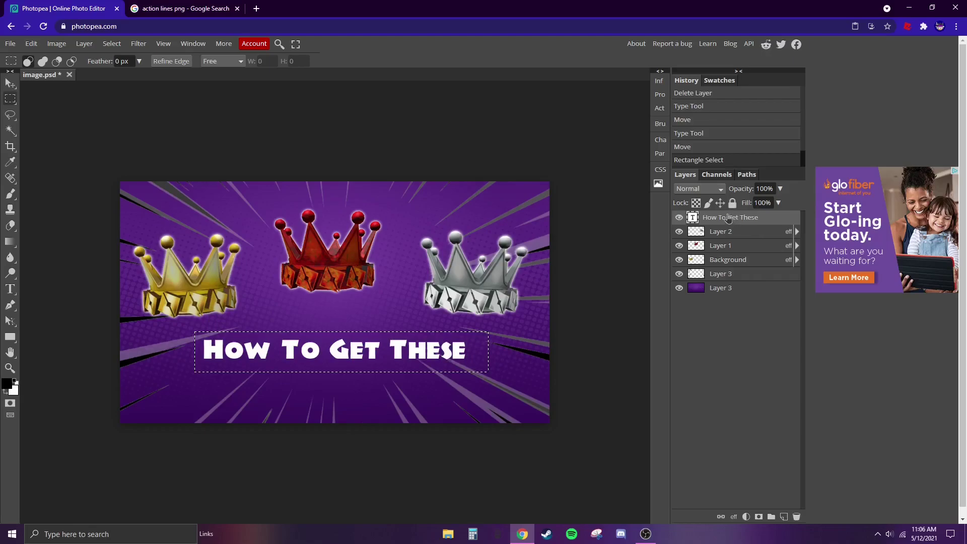
key(ctrl+v)
click(11, 84)
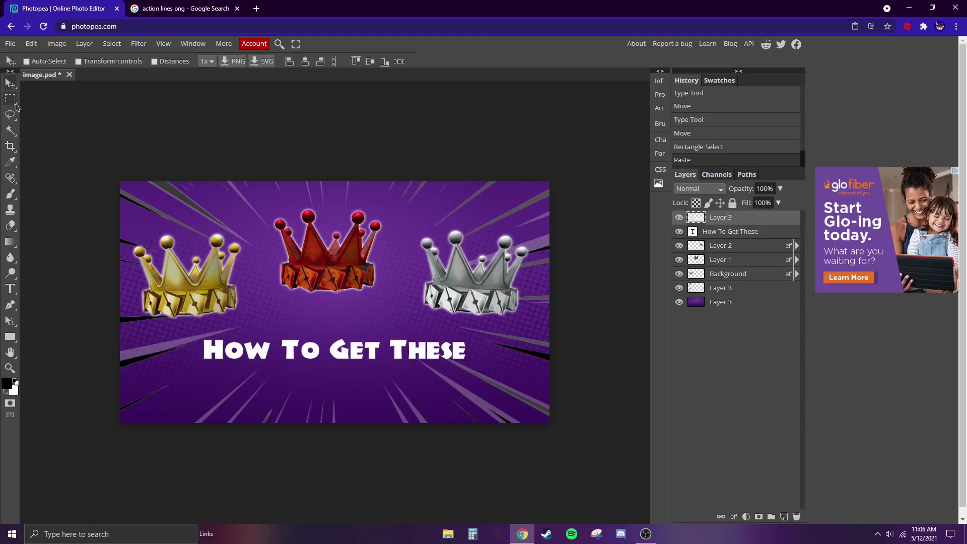
drag(750, 220, 748, 236)
Scale the pasted title copy so its upper edge extends slightly beyond the white text.
click(34, 44)
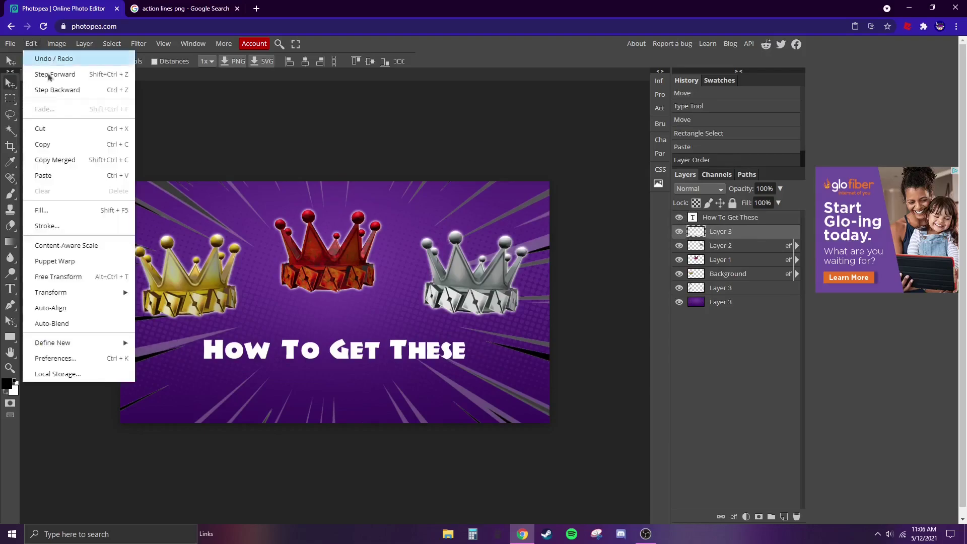
mouse_move(67, 295)
click(159, 313)
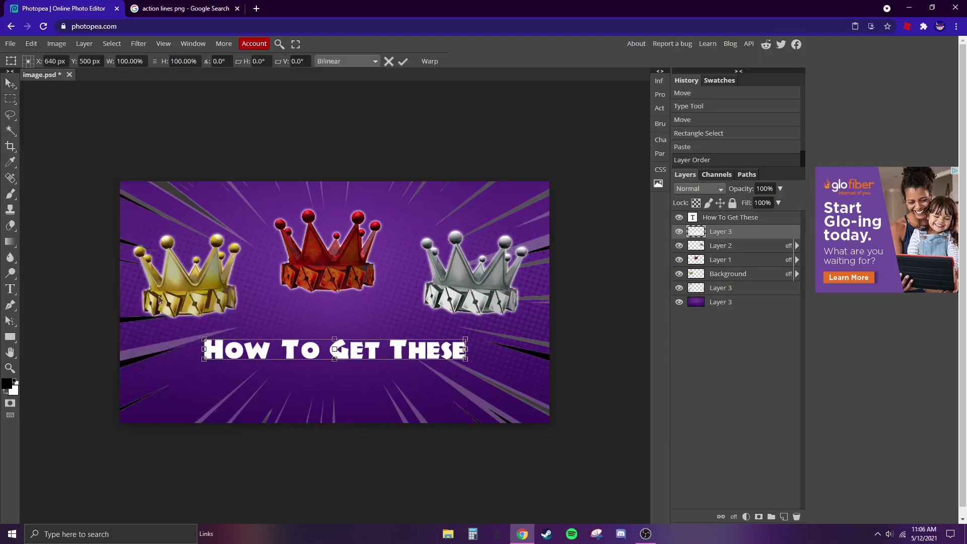
drag(335, 336, 336, 337)
click(10, 83)
Invert the title copy to black and scale its lower edge slightly past the white text to form an outline.
click(56, 43)
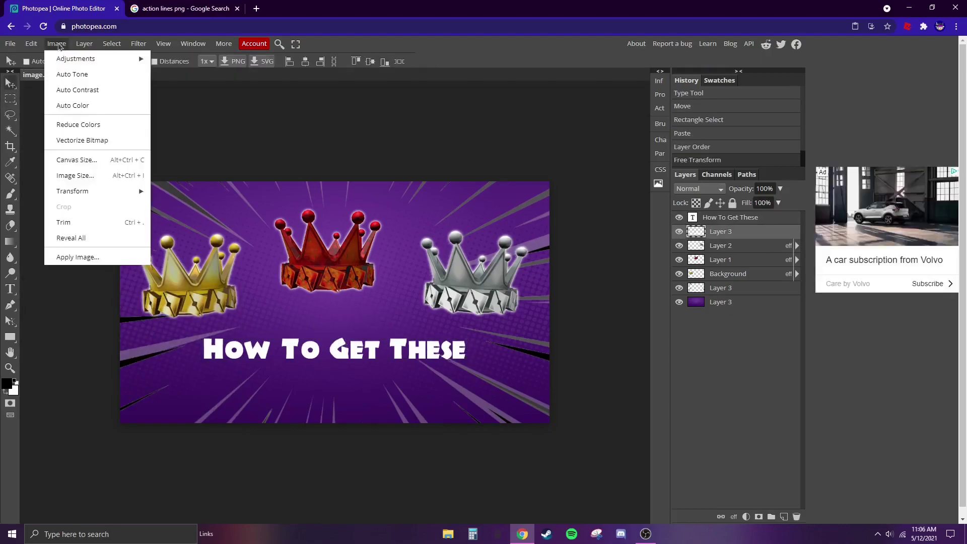
mouse_move(96, 60)
click(208, 237)
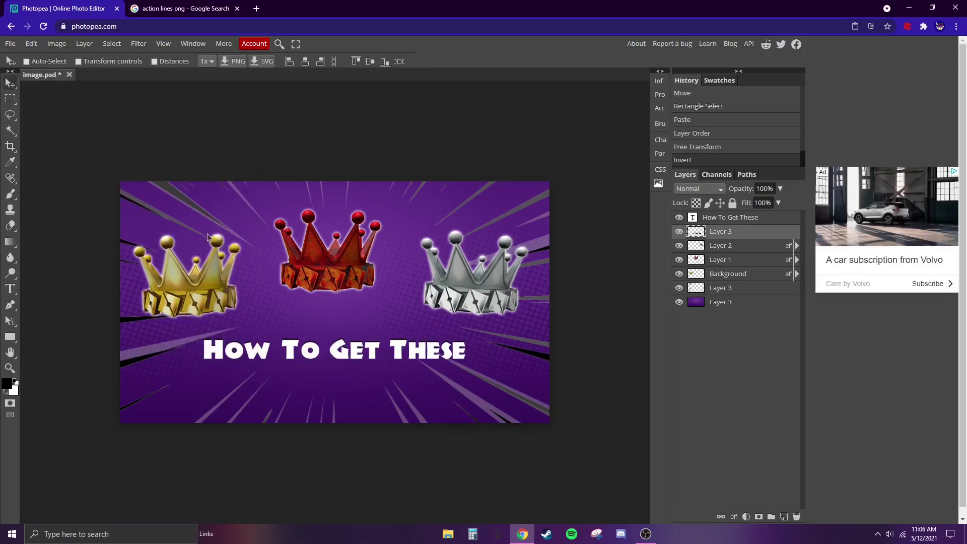
click(31, 43)
mouse_move(128, 294)
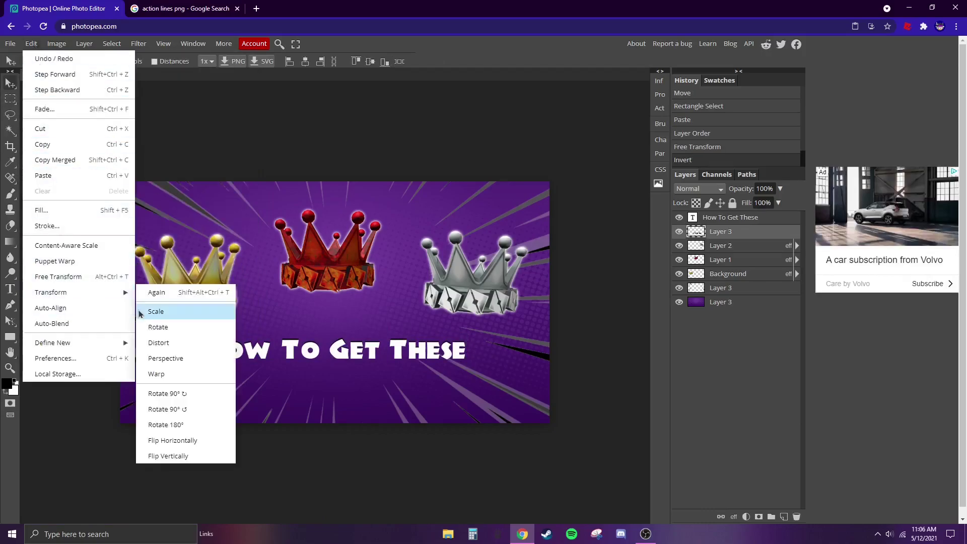
click(145, 312)
drag(333, 361, 335, 363)
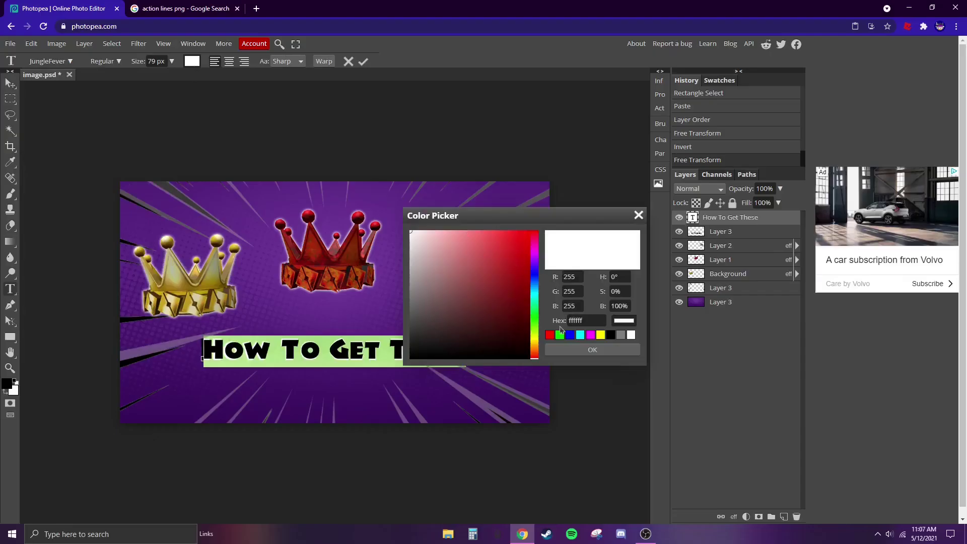
click(590, 335)
mouse_move(521, 244)
mouse_down()
mouse_move(515, 274)
mouse_move(536, 271)
mouse_up()
key(Escape)
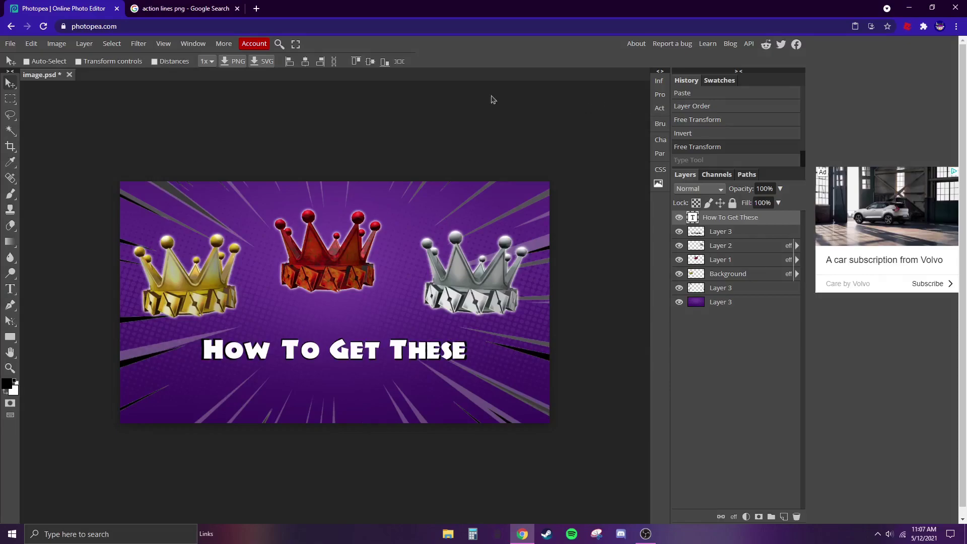
Export the thumbnail as a 1280 × 720 px PNG at 100% quality and dismiss the browser's download notice.
click(10, 44)
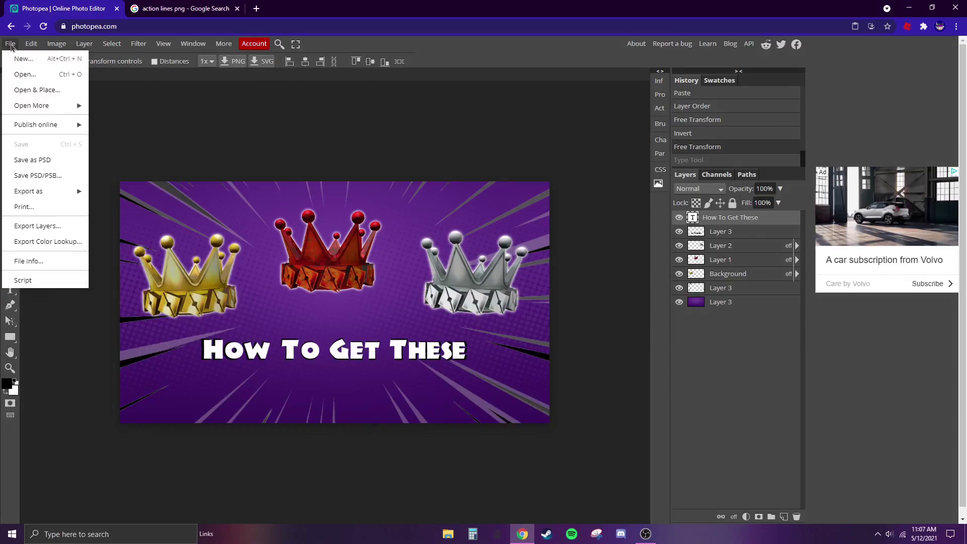
mouse_move(46, 191)
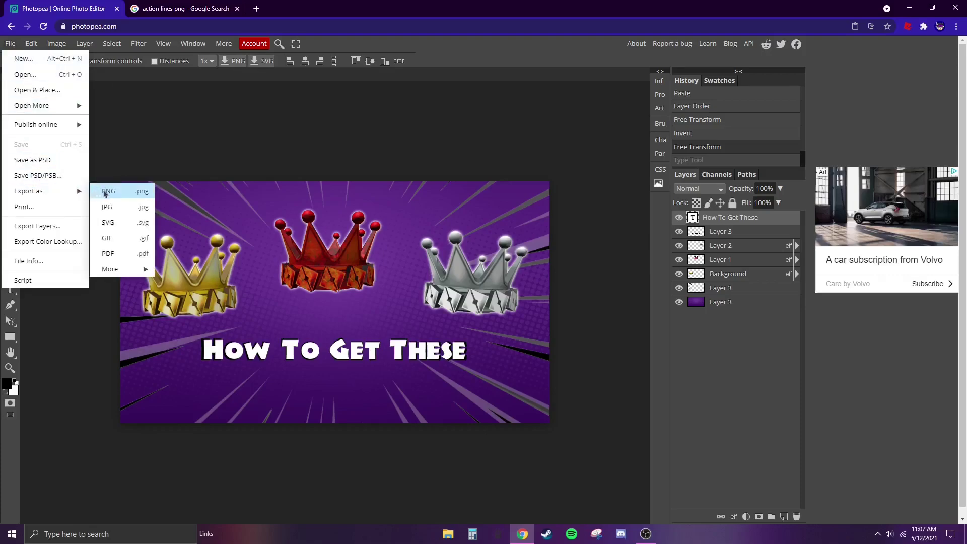
click(114, 193)
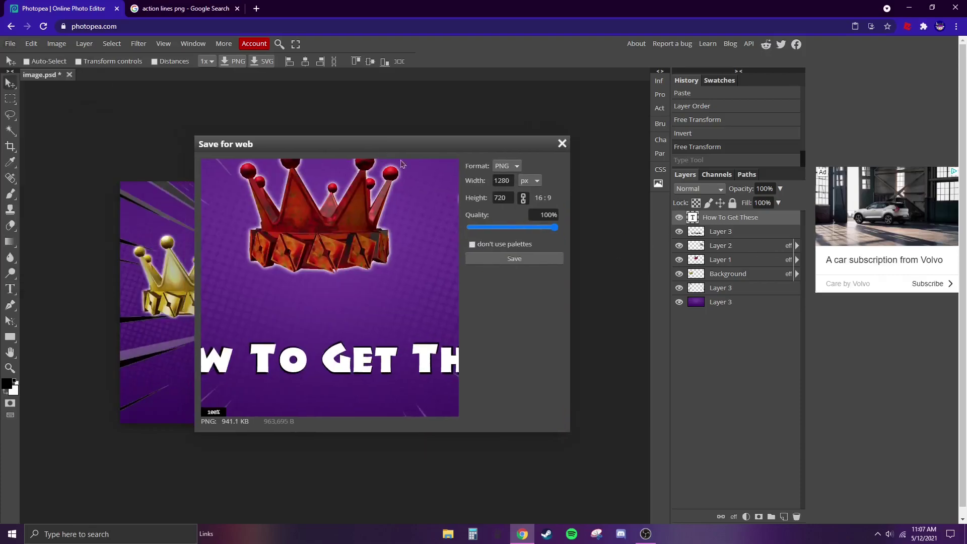
click(533, 257)
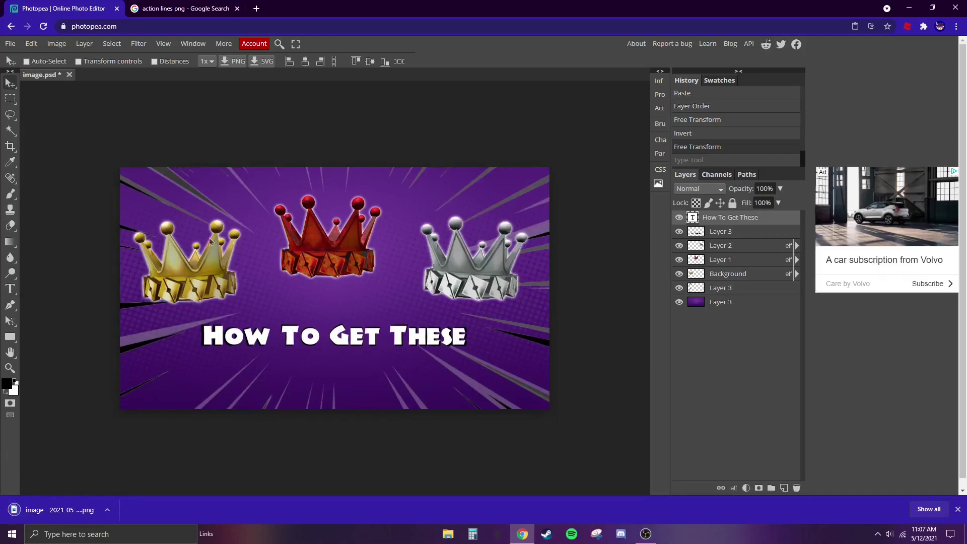
click(957, 509)
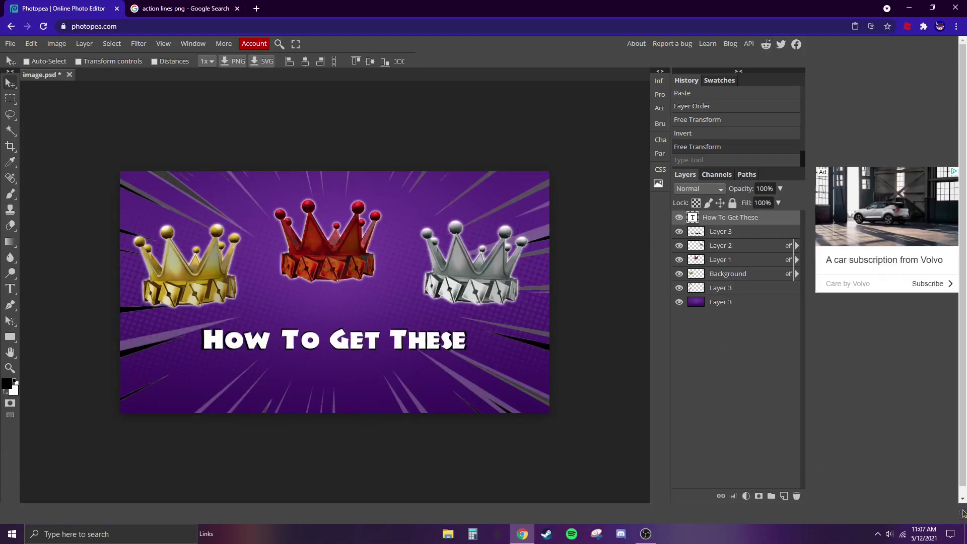